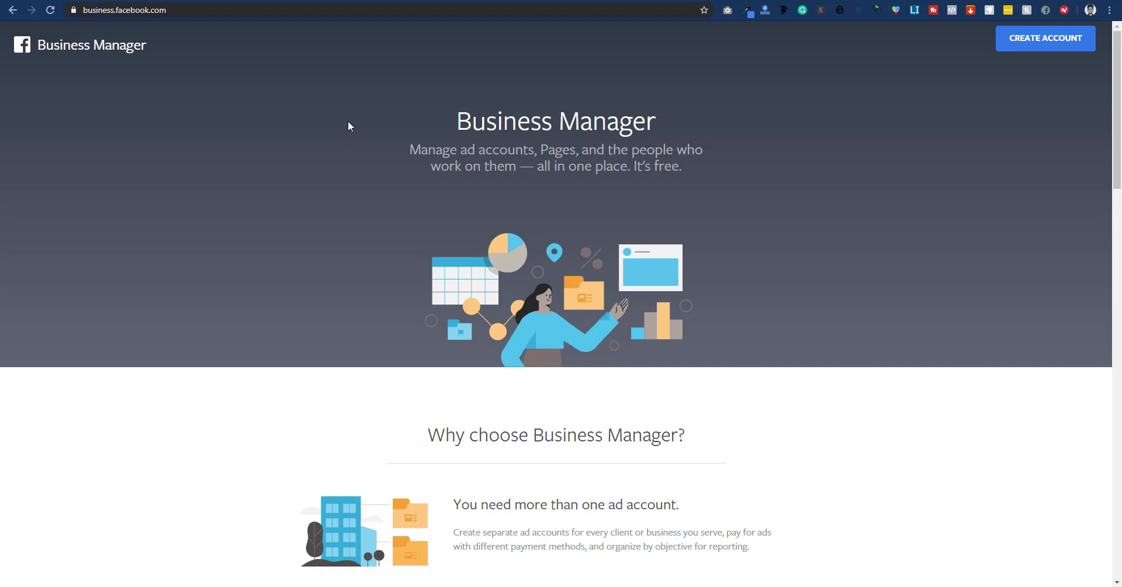
Start a new Business Manager account and enter 'Pet World' as the business name
click(1052, 38)
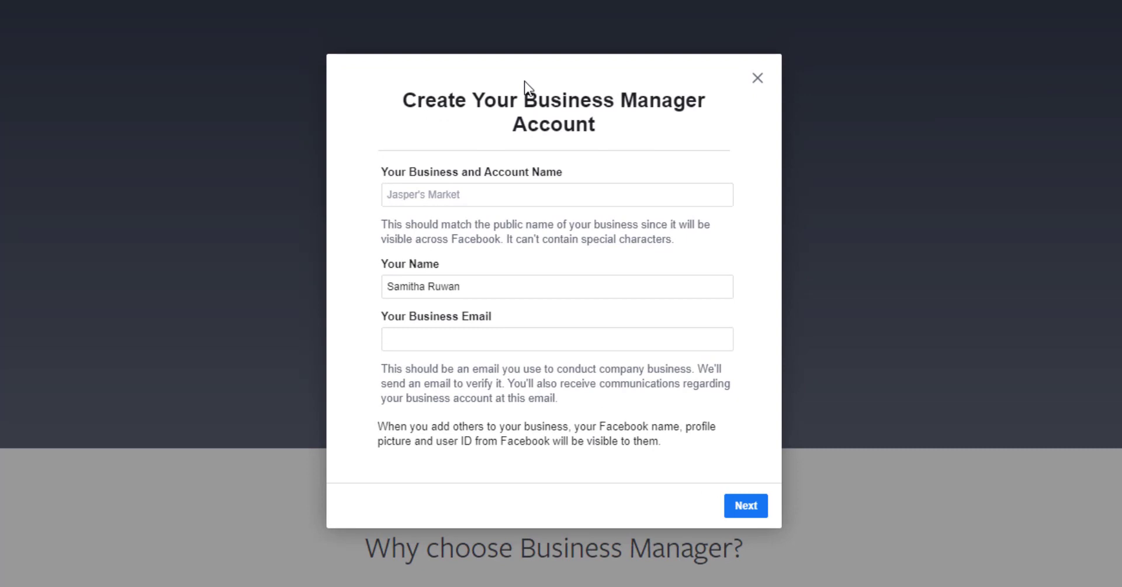
click(526, 194)
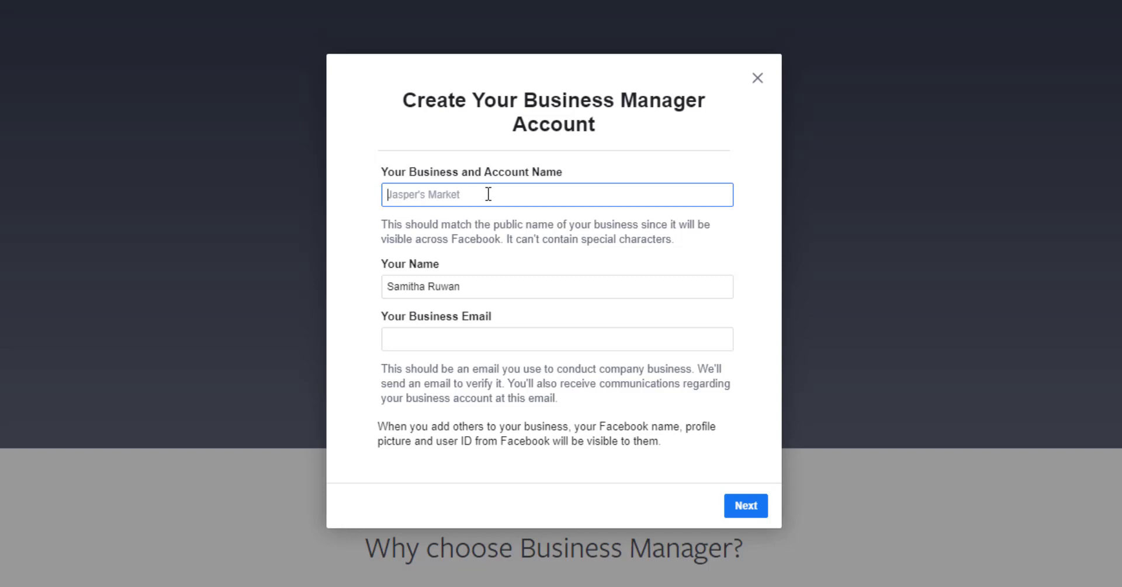
text(Pet Wor)
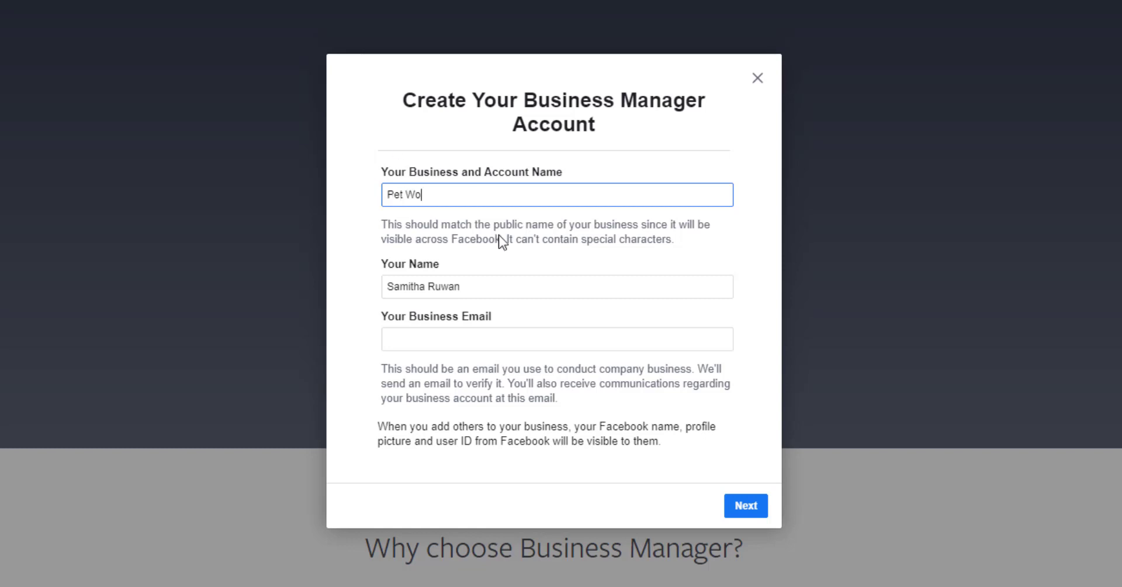
key(BackSpace)
text(rld)
Paste the business e-mail address and continue to the business details form
key(Tab)
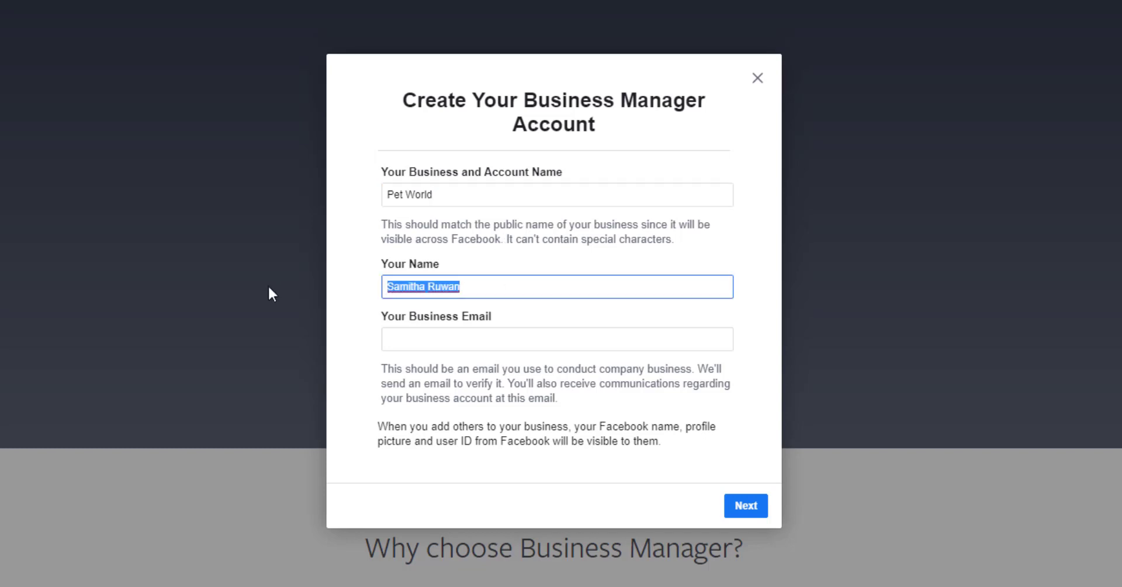
click(520, 331)
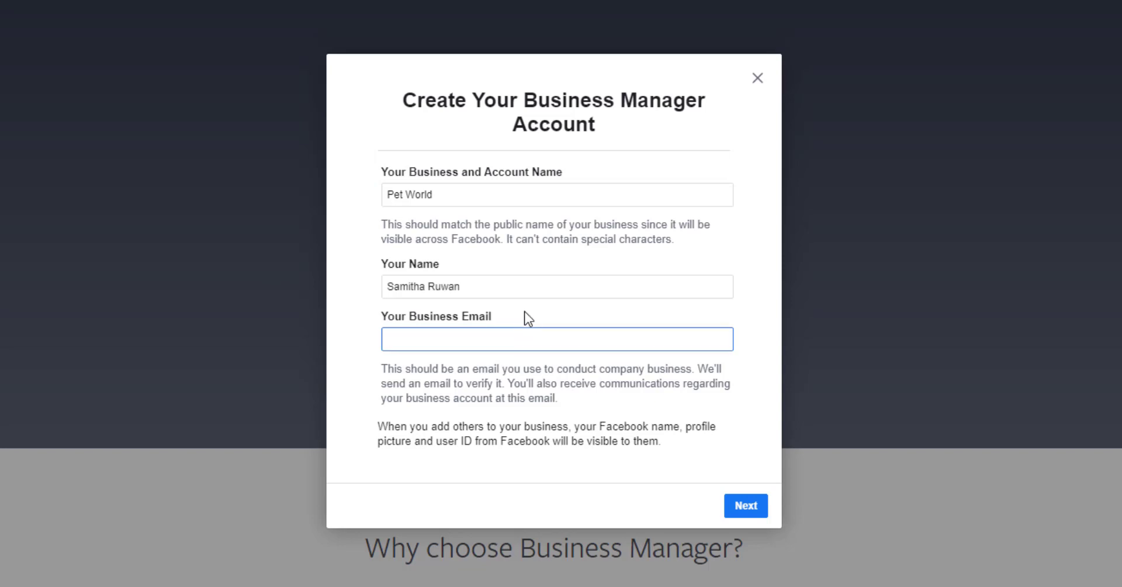
key(ctrl+v)
click(647, 471)
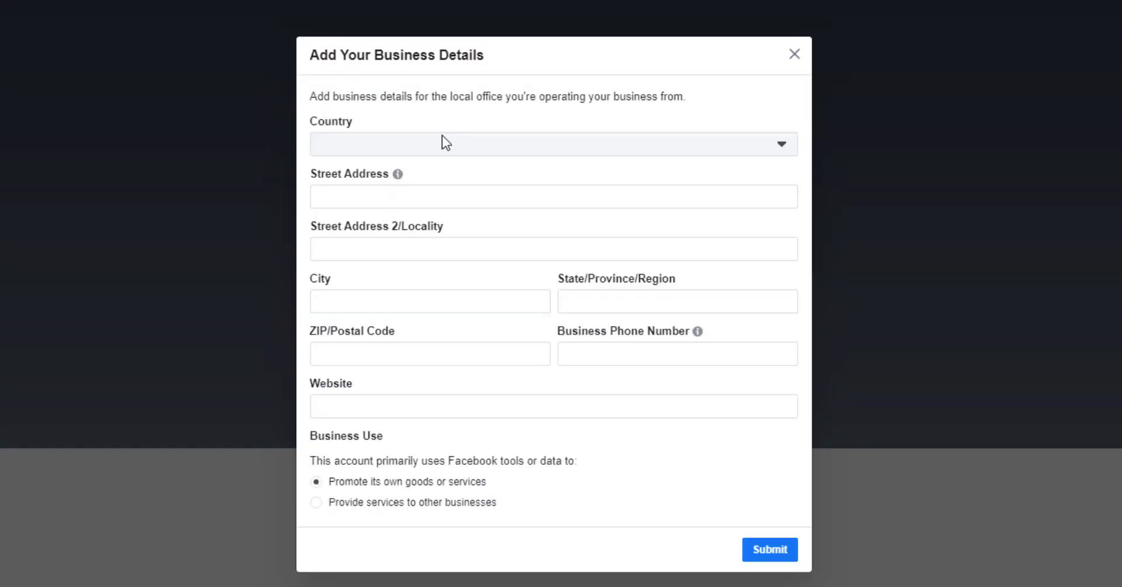
Choose Sri Lanka as the country, fill in the street address and phone number, and submit
click(444, 142)
text(sr)
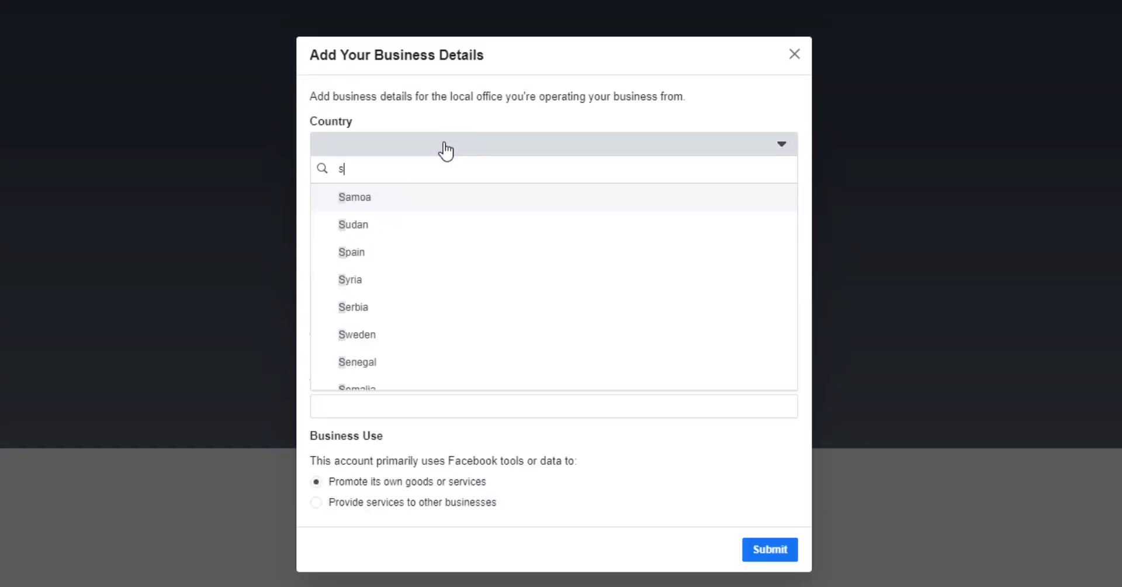
click(432, 199)
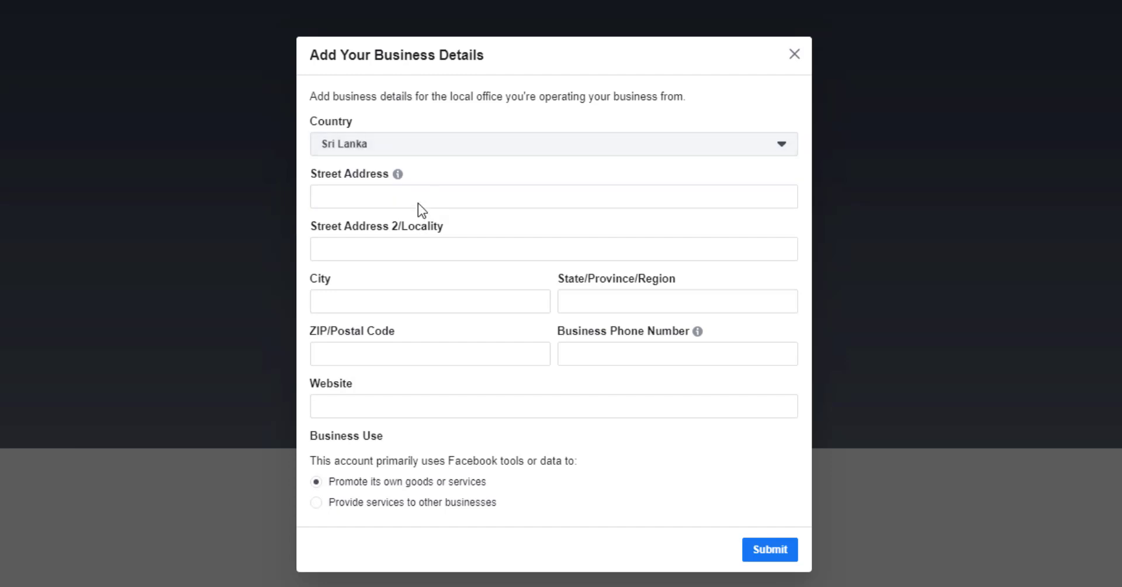
mouse_move(397, 174)
click(441, 195)
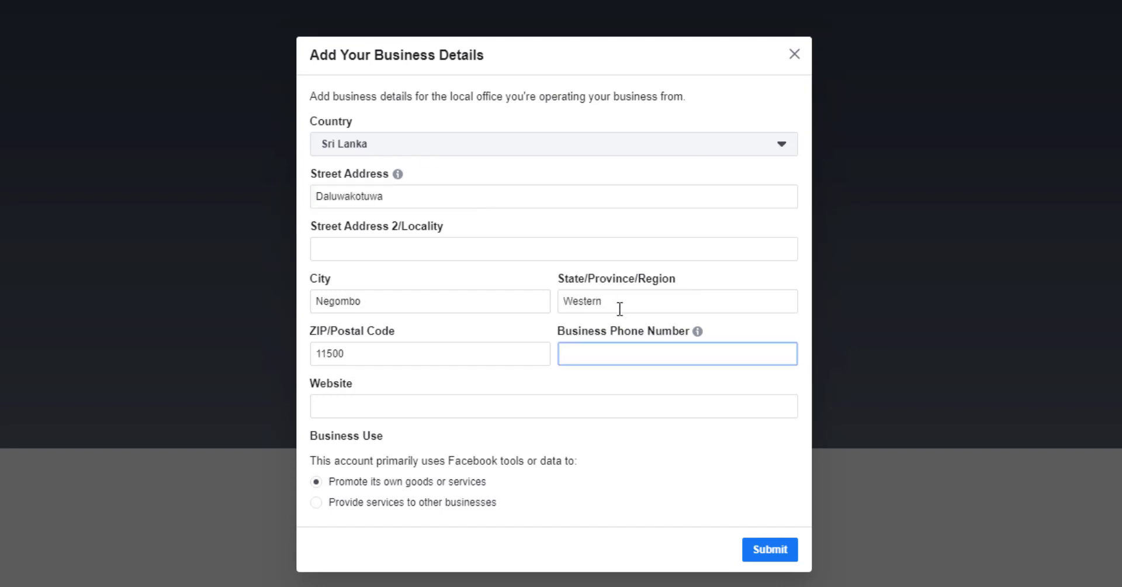
mouse_move(699, 334)
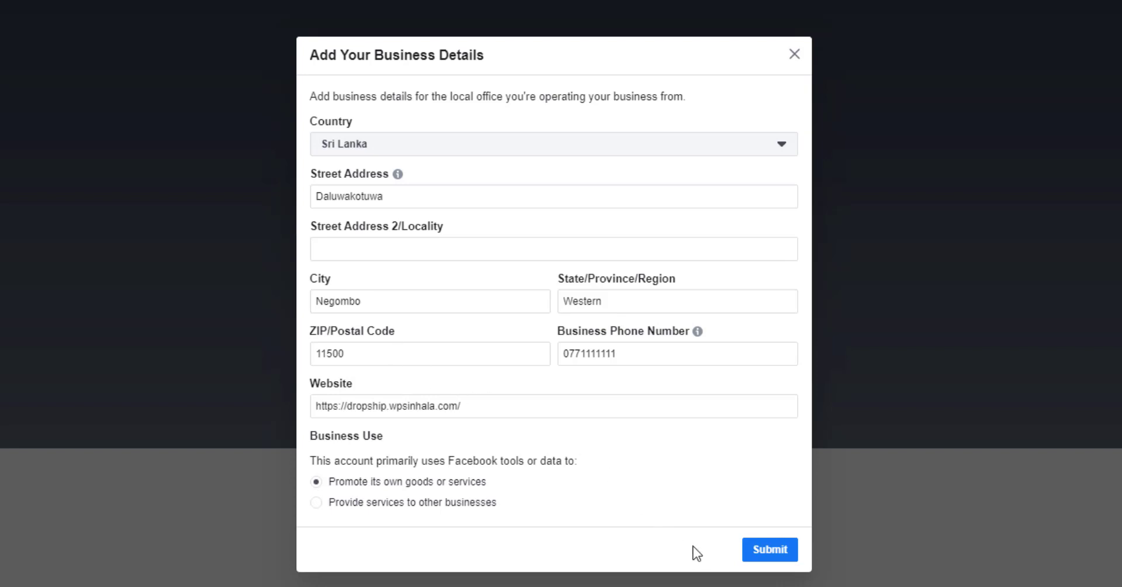
click(773, 549)
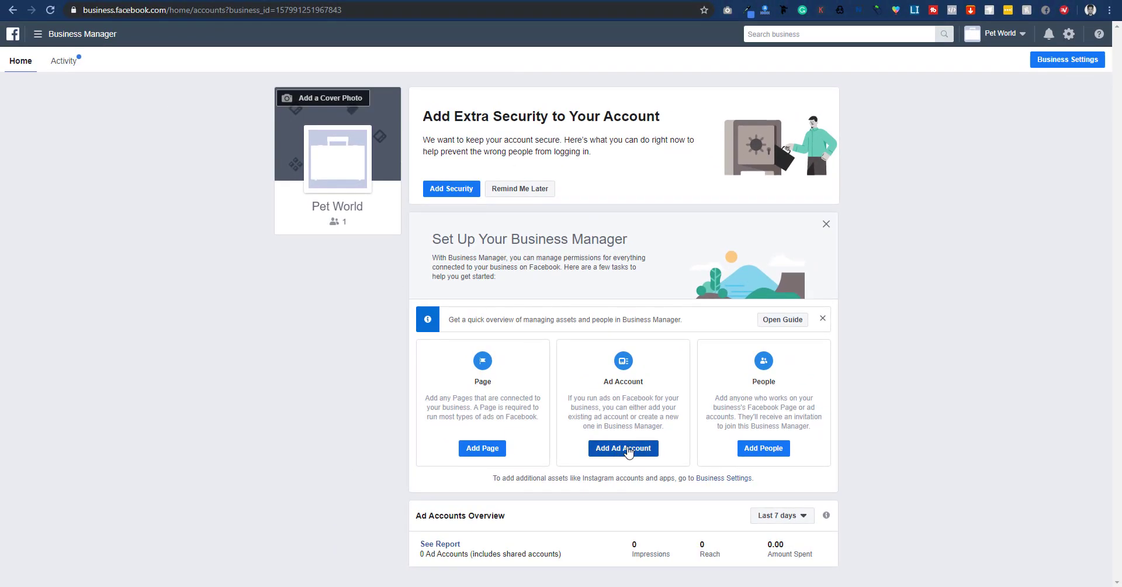
Go to Business Settings > Ad Accounts and bring up the Add options
click(627, 449)
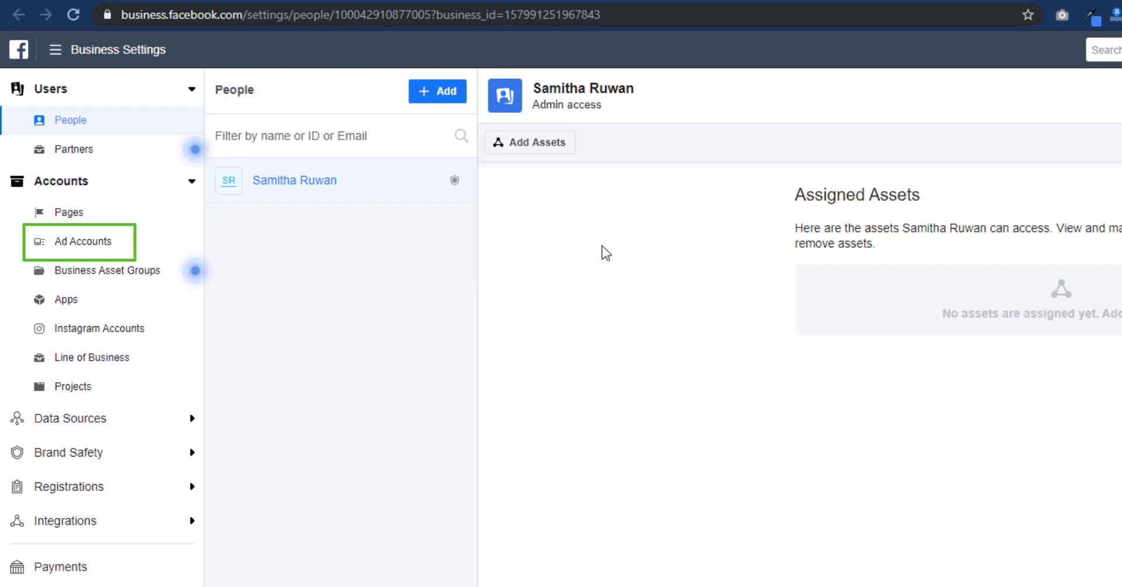
click(83, 241)
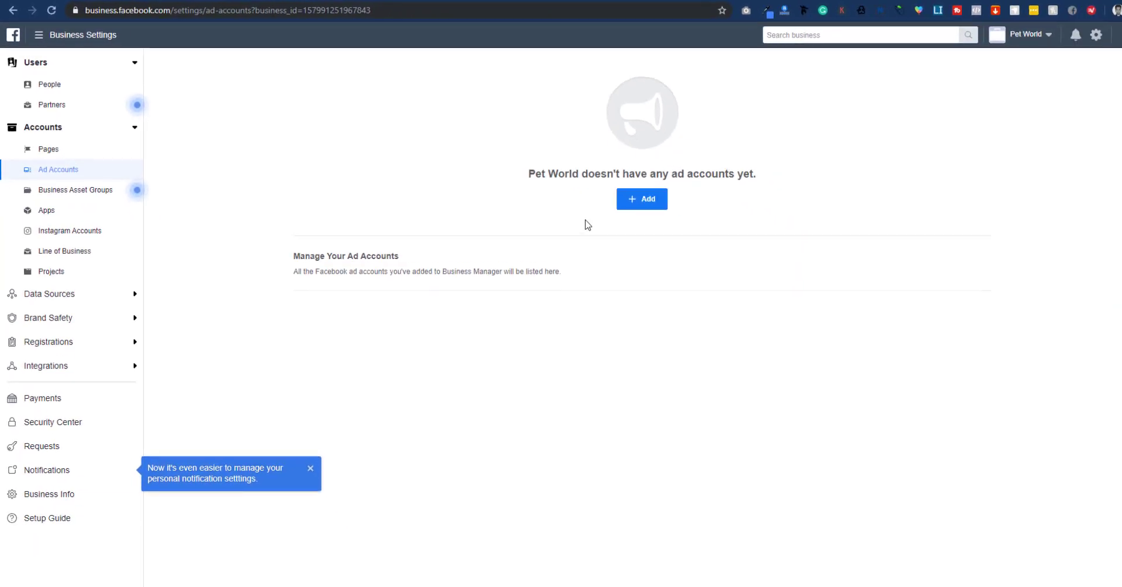
click(640, 207)
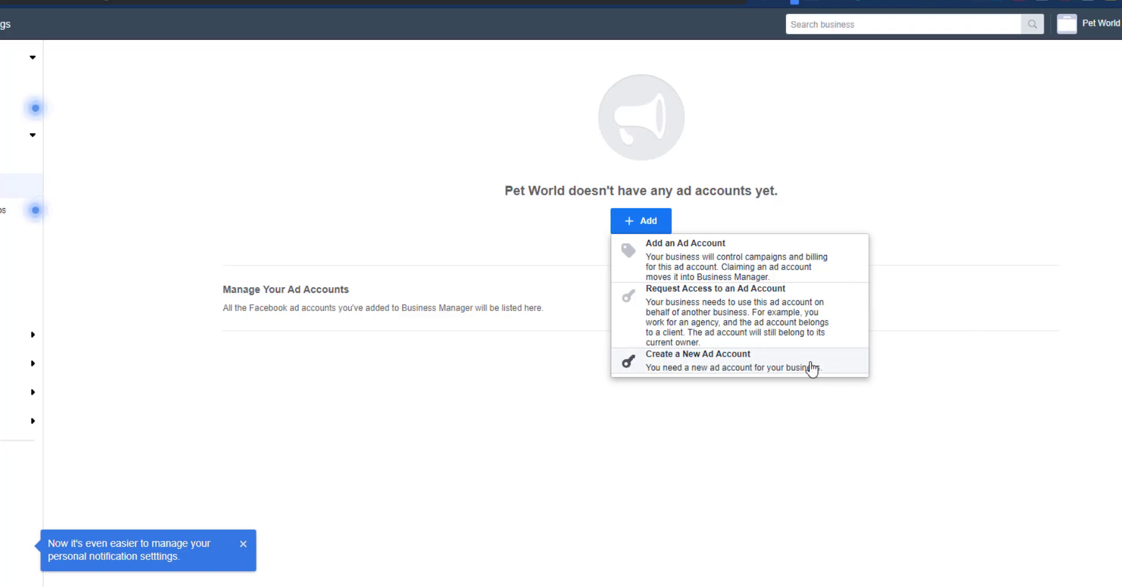
Create a new ad account named 'Pet World Ad' for use by Pet World's own business
click(750, 369)
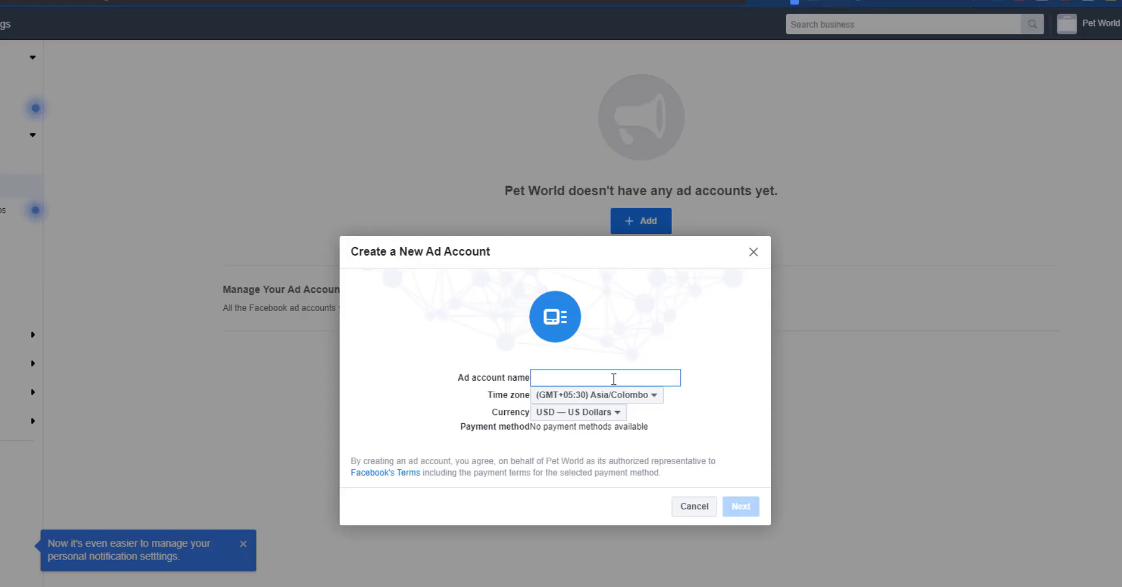
text(Pet World)
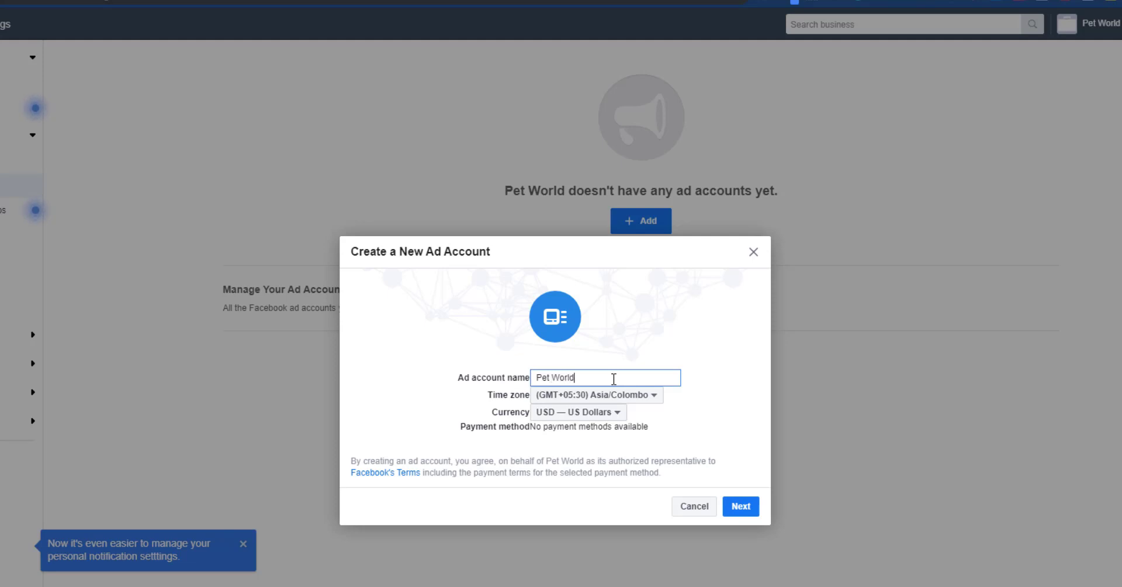
text( Ad)
click(741, 506)
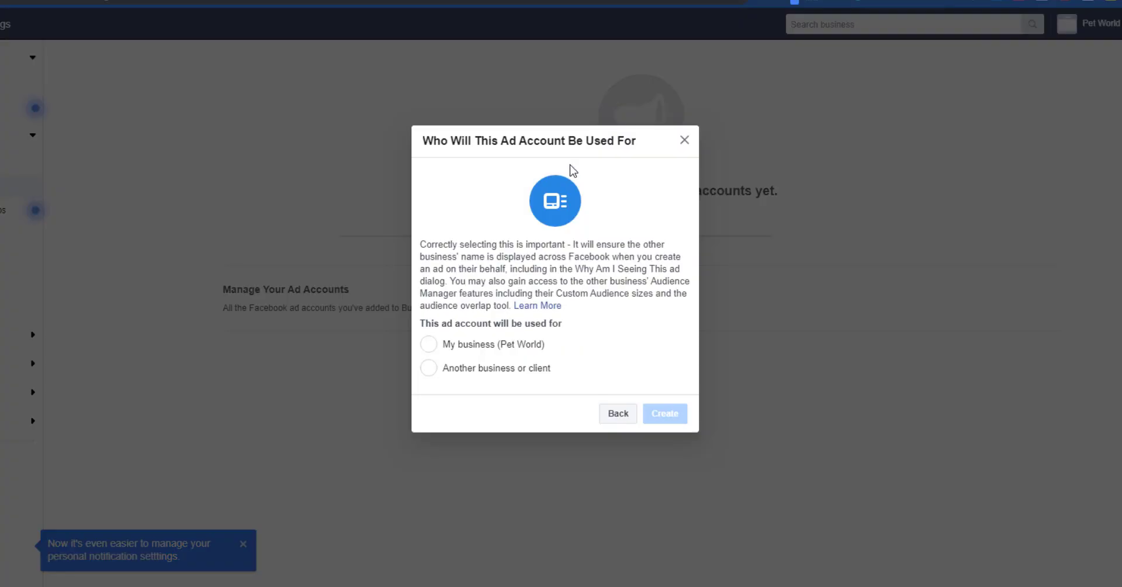
click(428, 346)
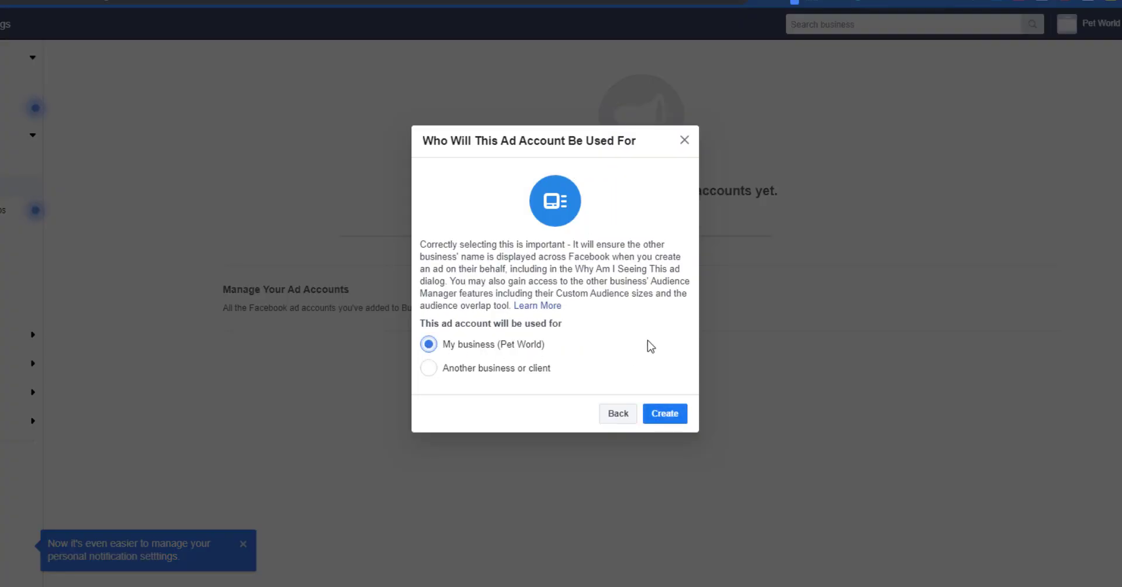
click(664, 413)
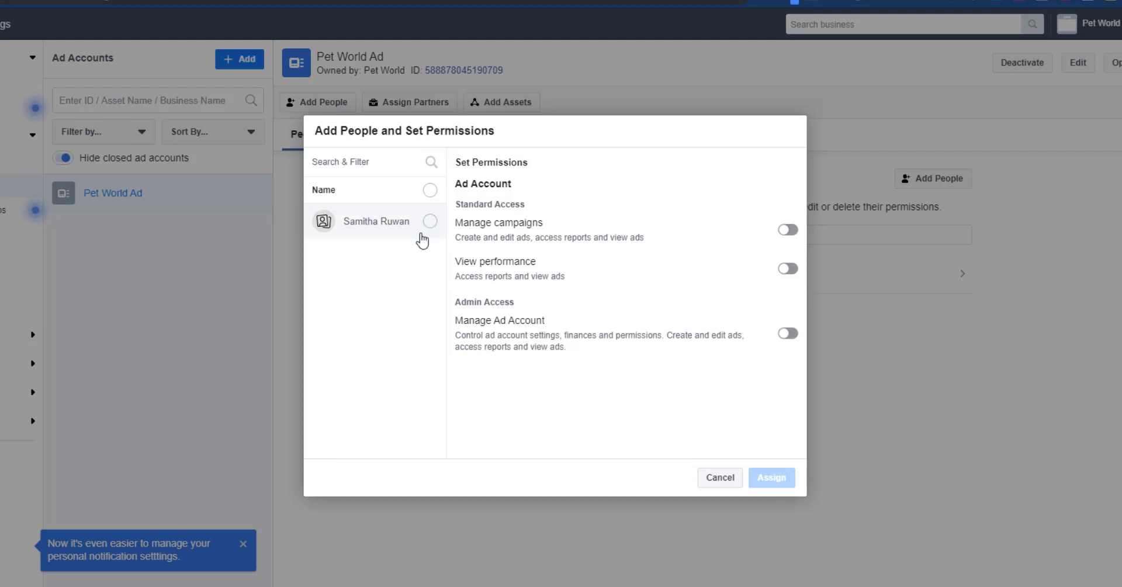
Assign the selected person Manage campaigns and Manage Ad Account access on Pet World Ad, then close the confirmation
click(430, 220)
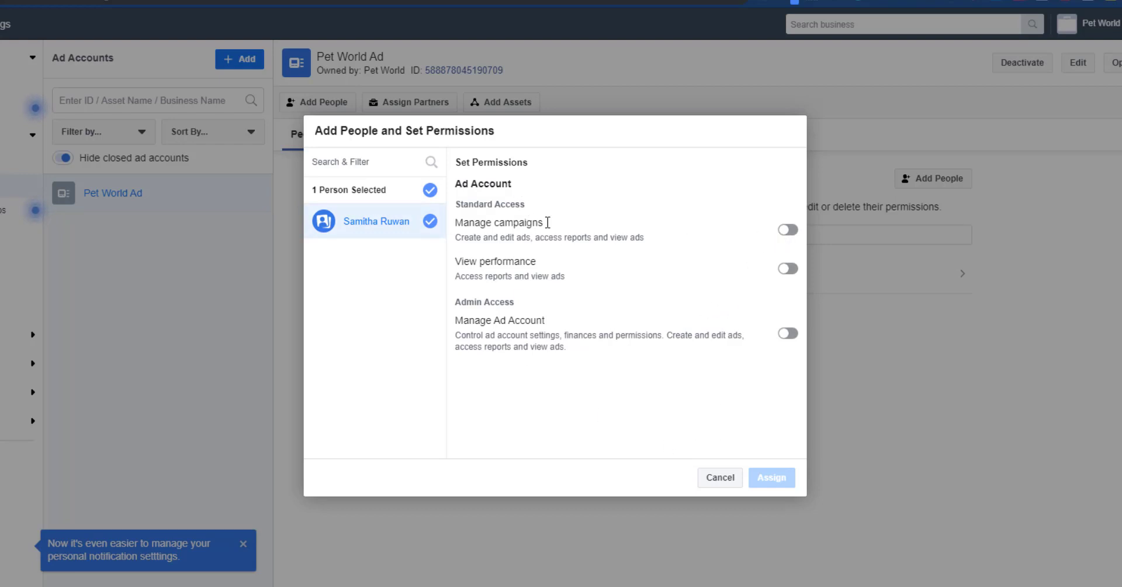
click(787, 229)
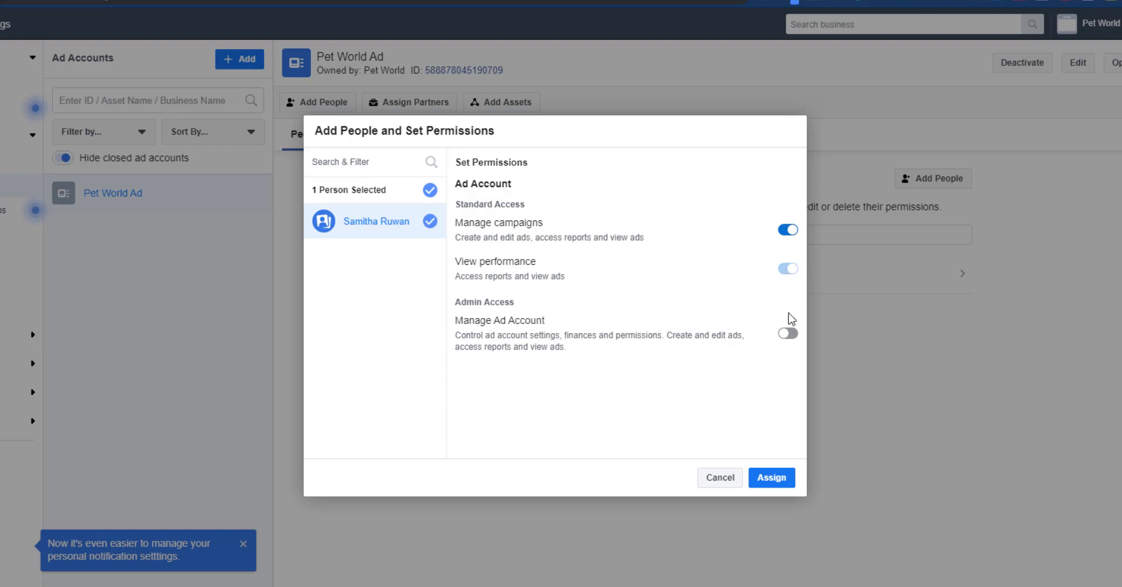
click(789, 333)
click(771, 485)
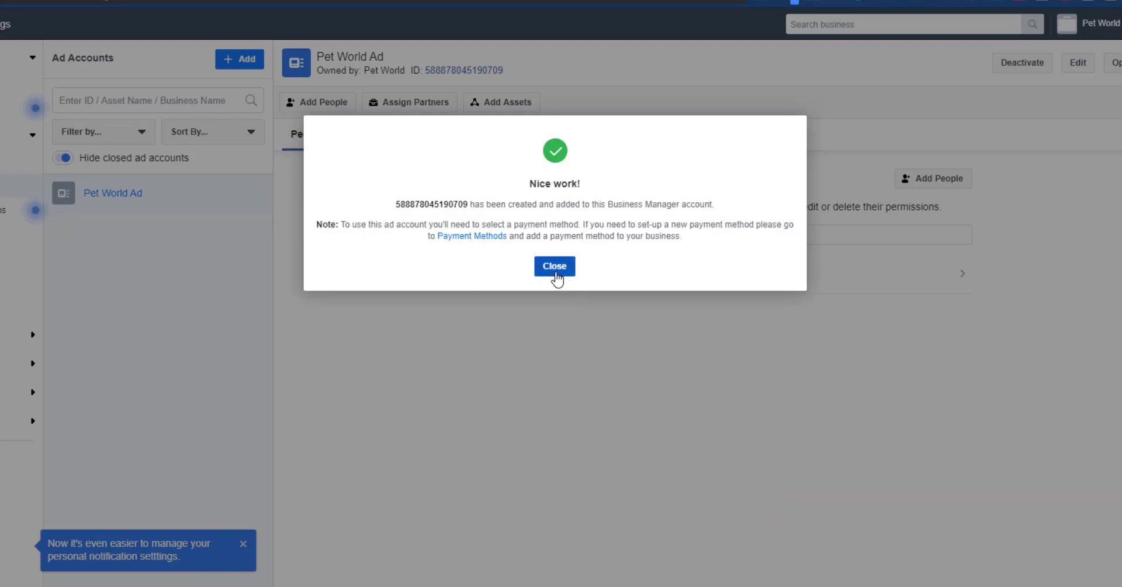
click(554, 272)
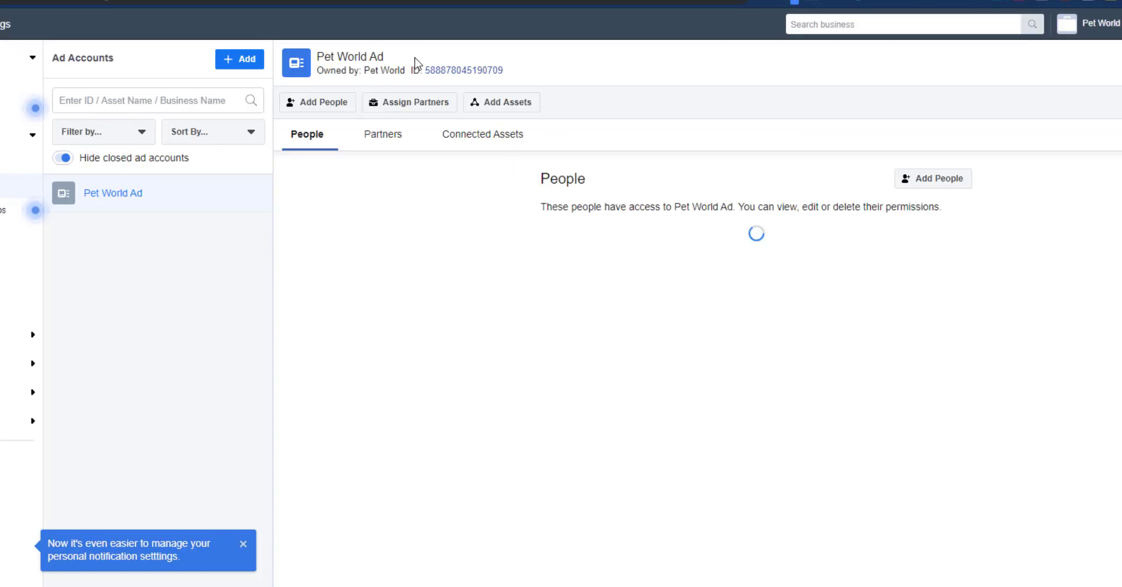
drag(514, 76, 426, 82)
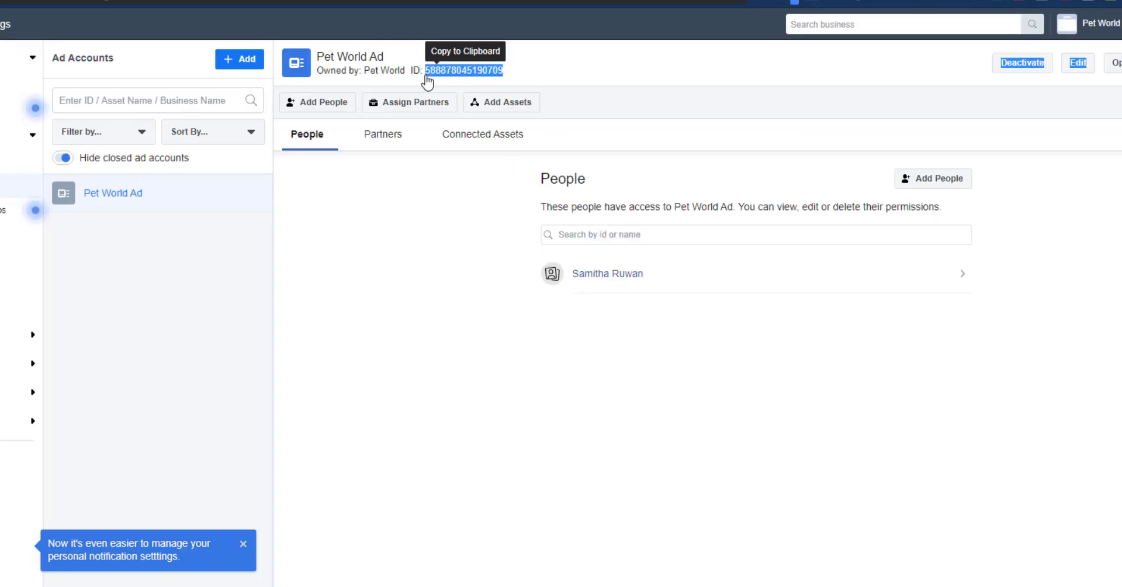
click(461, 83)
drag(514, 73, 429, 72)
click(509, 72)
drag(503, 76, 426, 76)
click(513, 75)
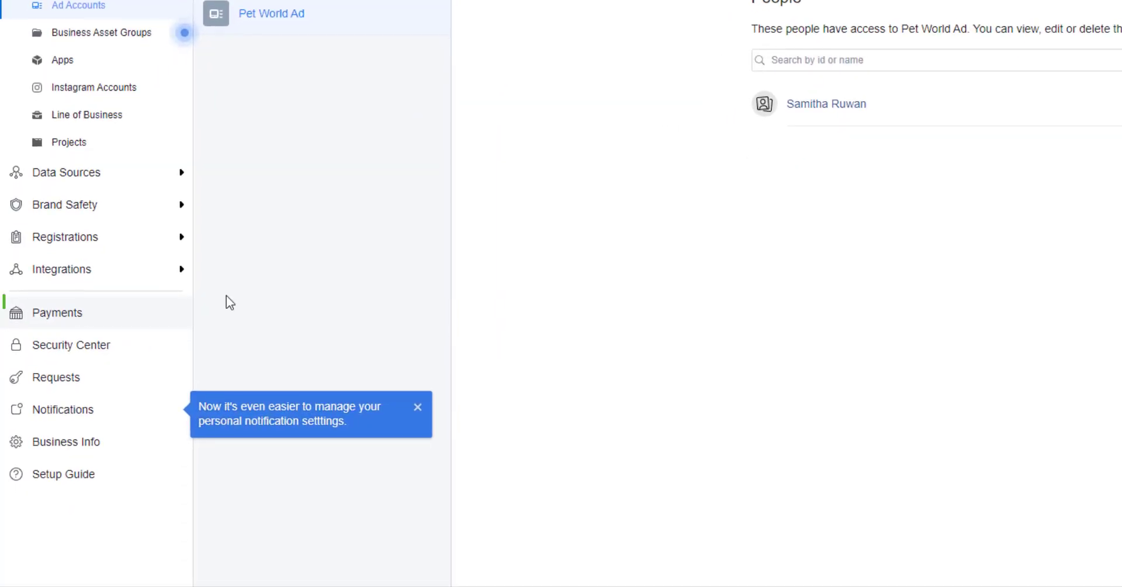
Check Payments, cancel adding a payment method, and return to the Business Manager home tab
click(74, 319)
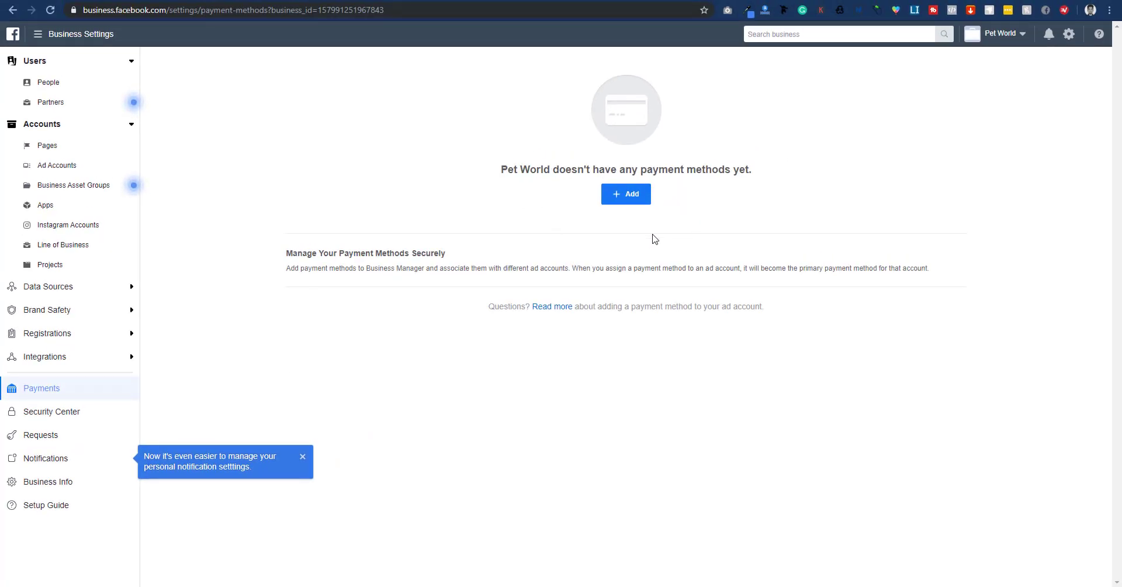
click(629, 198)
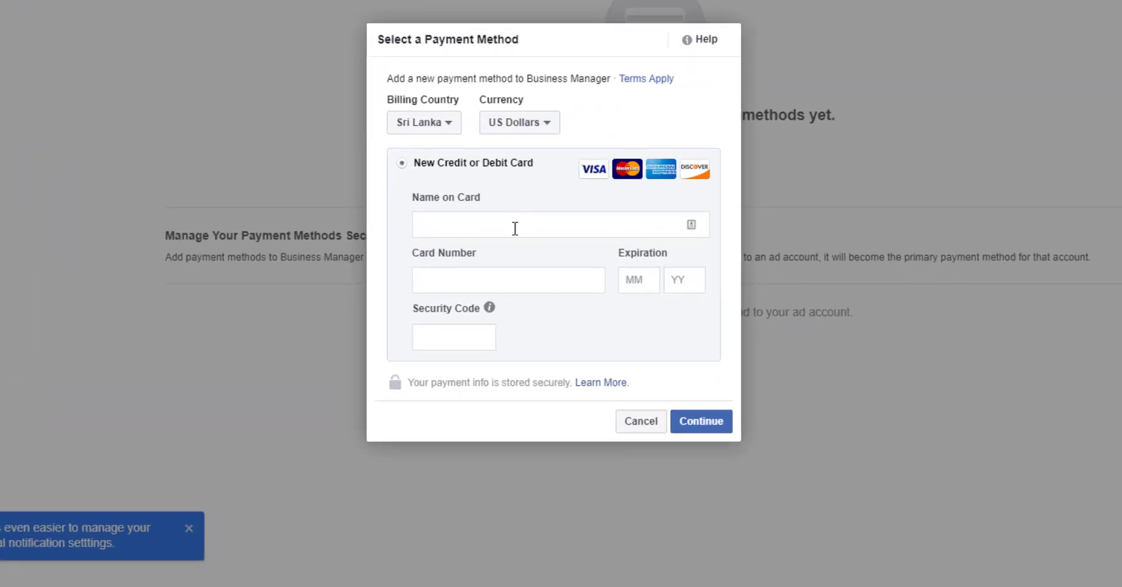
click(646, 423)
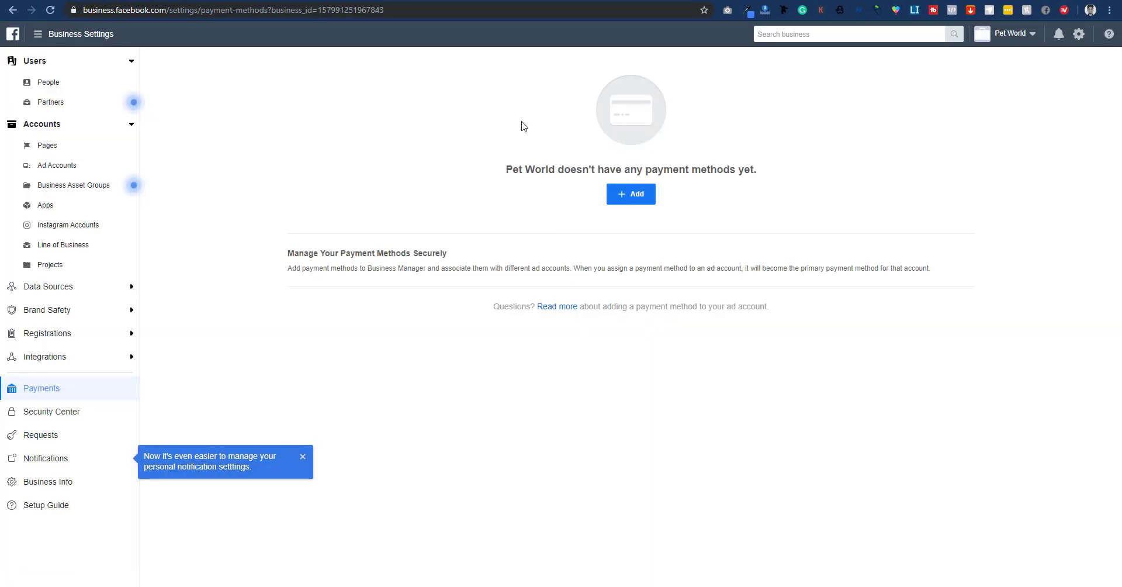
click(490, 1)
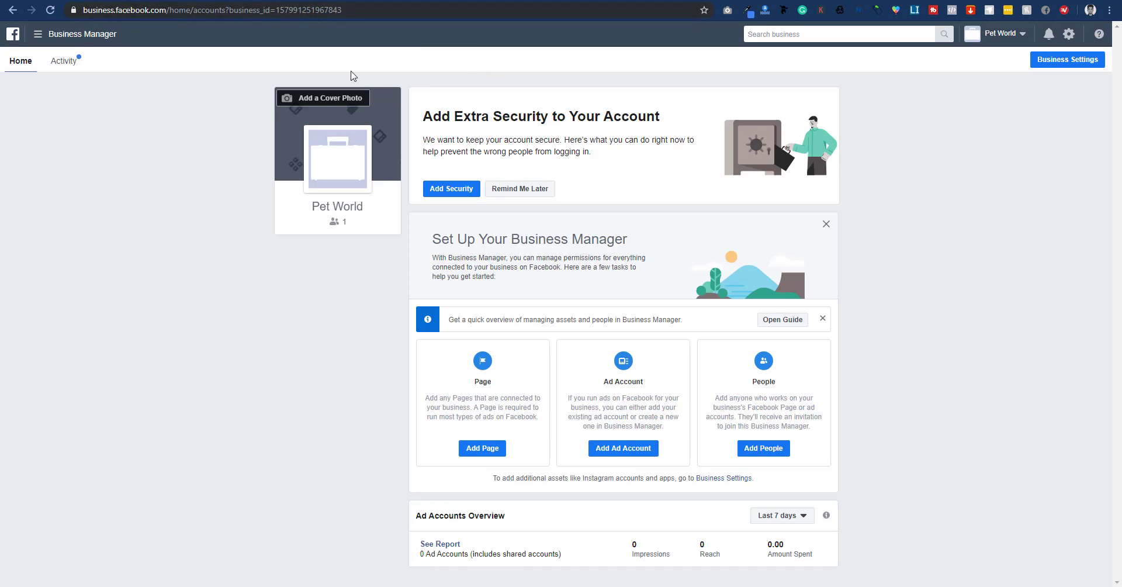
Reload the home page and choose Add Page on the Page setup card
key(F5)
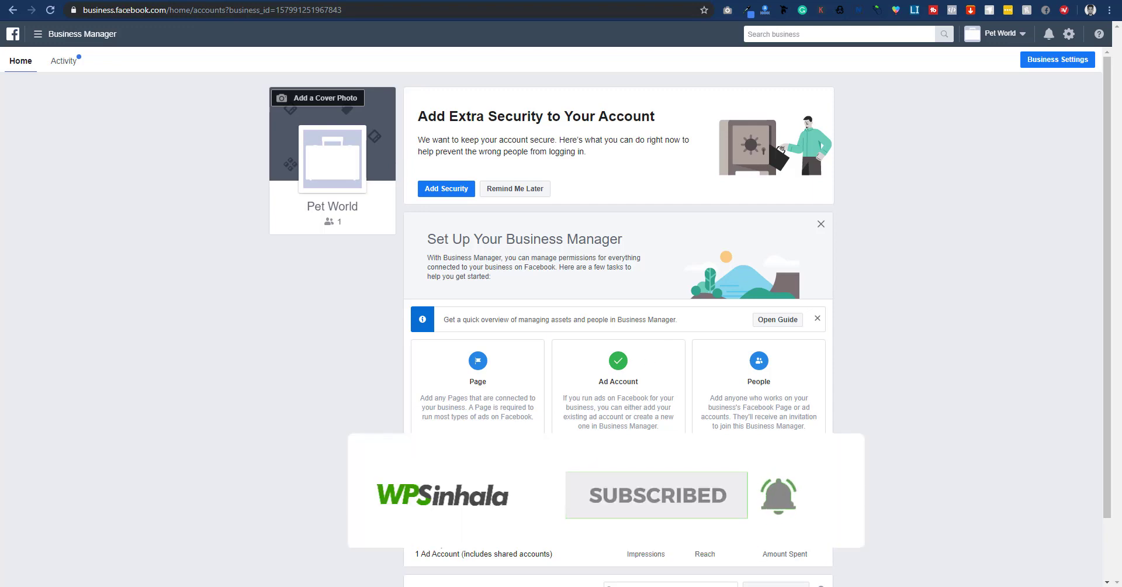
click(478, 447)
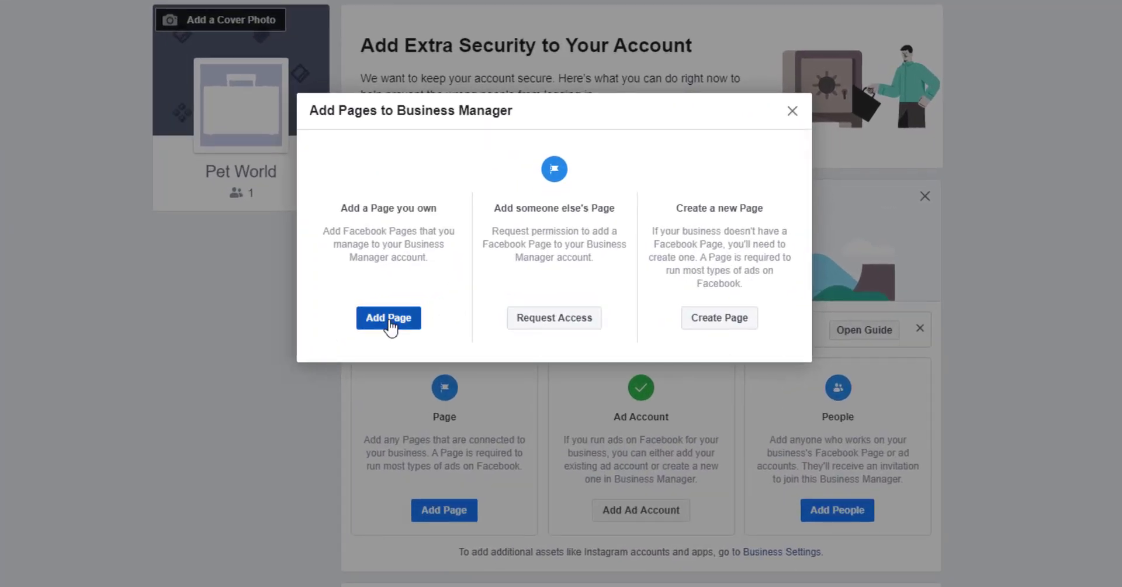
Search 'pet' under Add a Page you own and add the Pet World Page
click(792, 111)
click(435, 511)
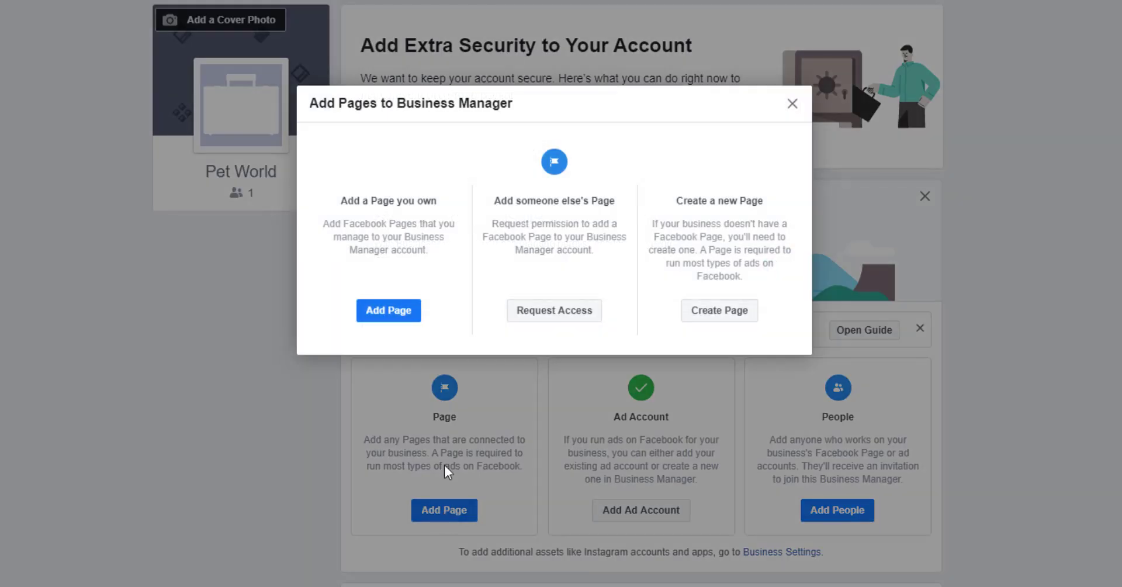
click(396, 307)
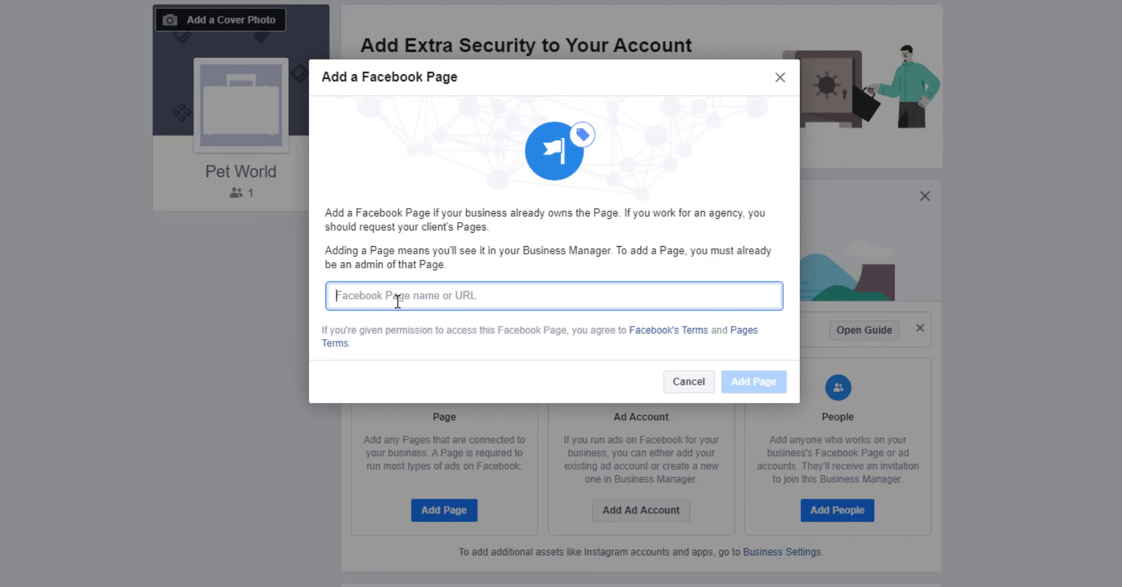
text(pet)
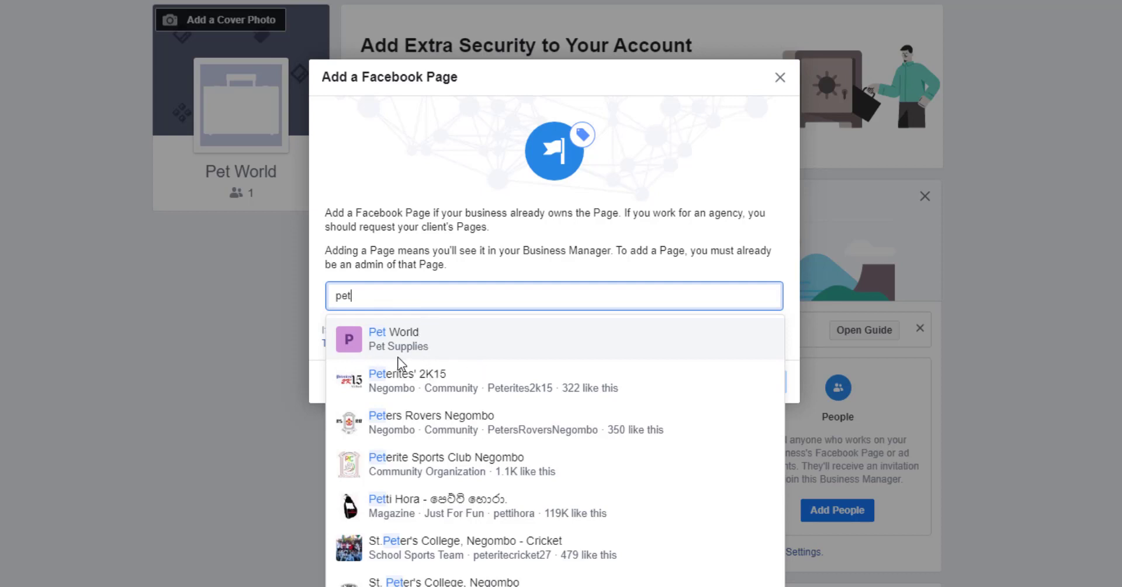
click(418, 341)
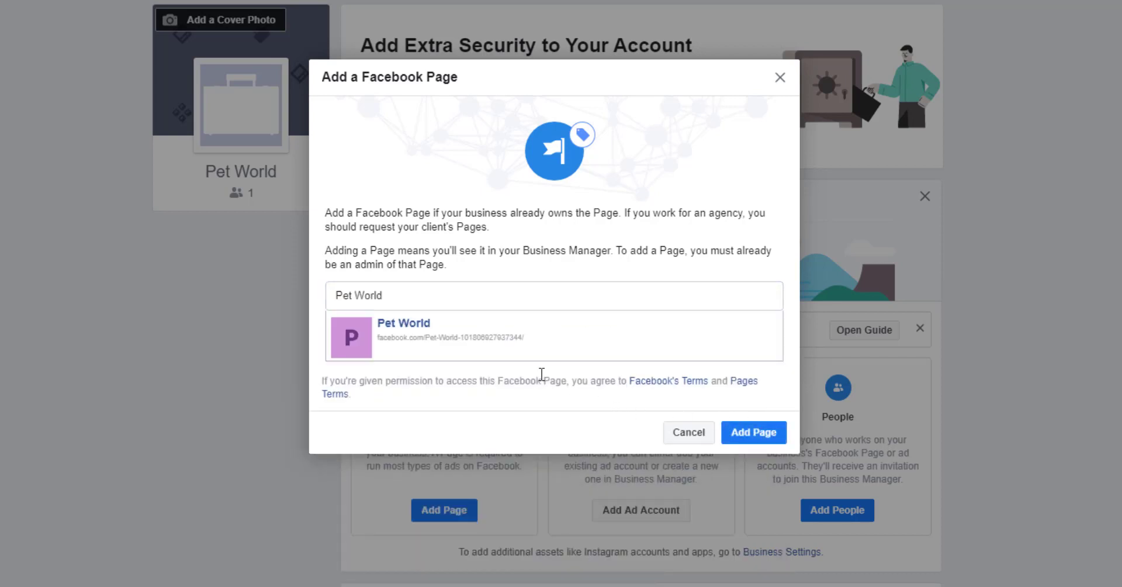
click(761, 432)
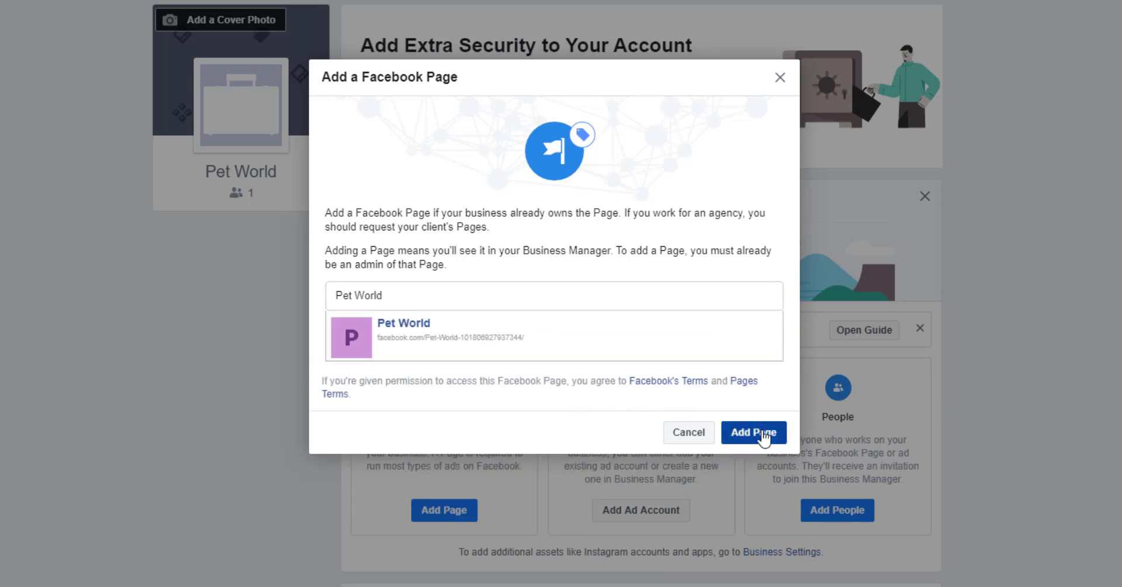
click(762, 433)
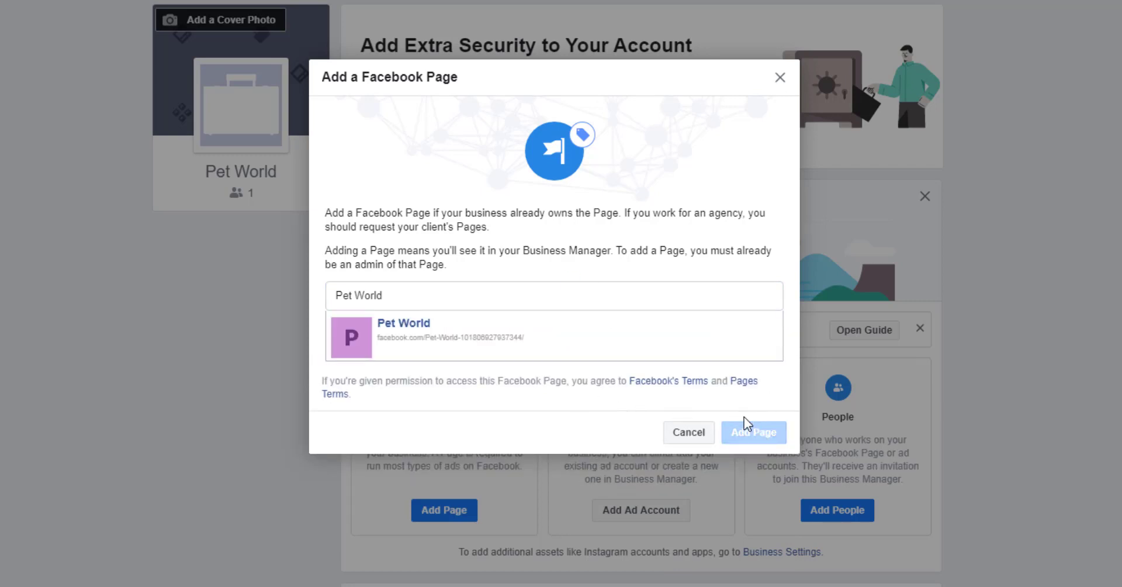
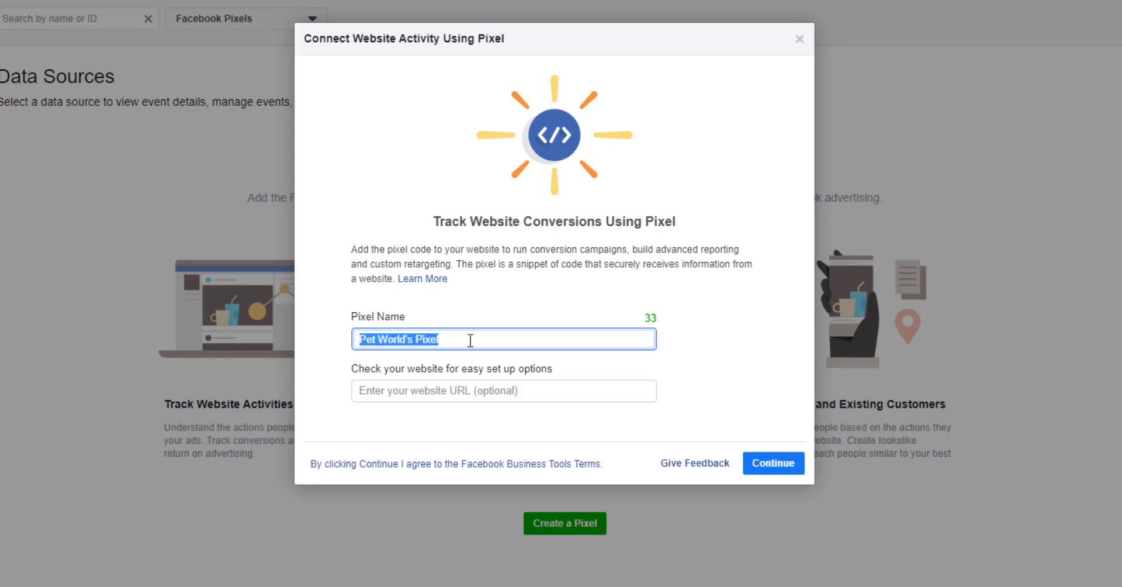
click(473, 339)
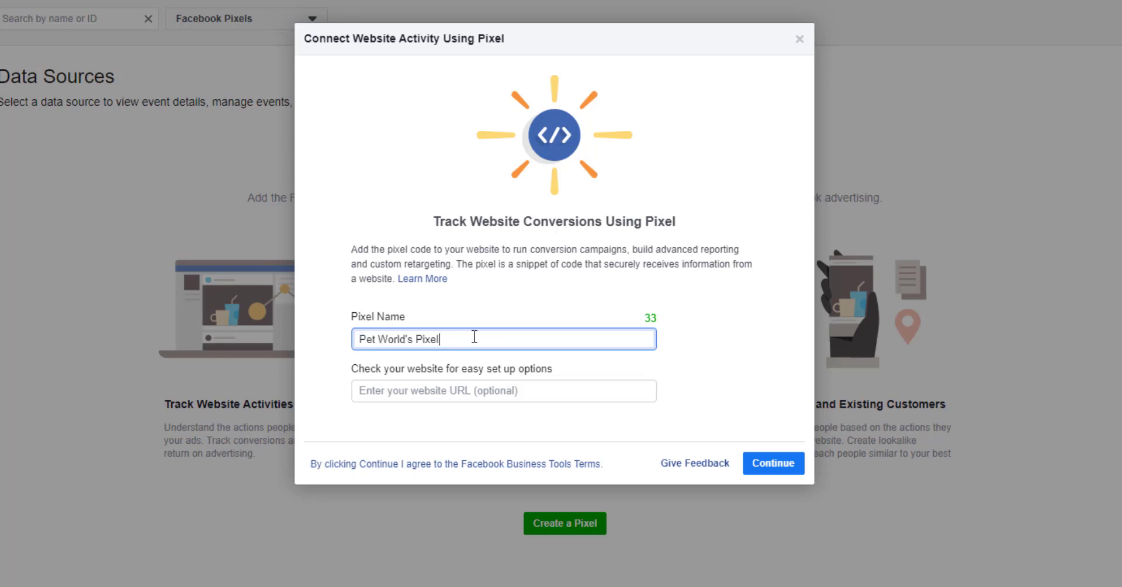
click(514, 391)
text(https://dropship.wpsinhala.com/)
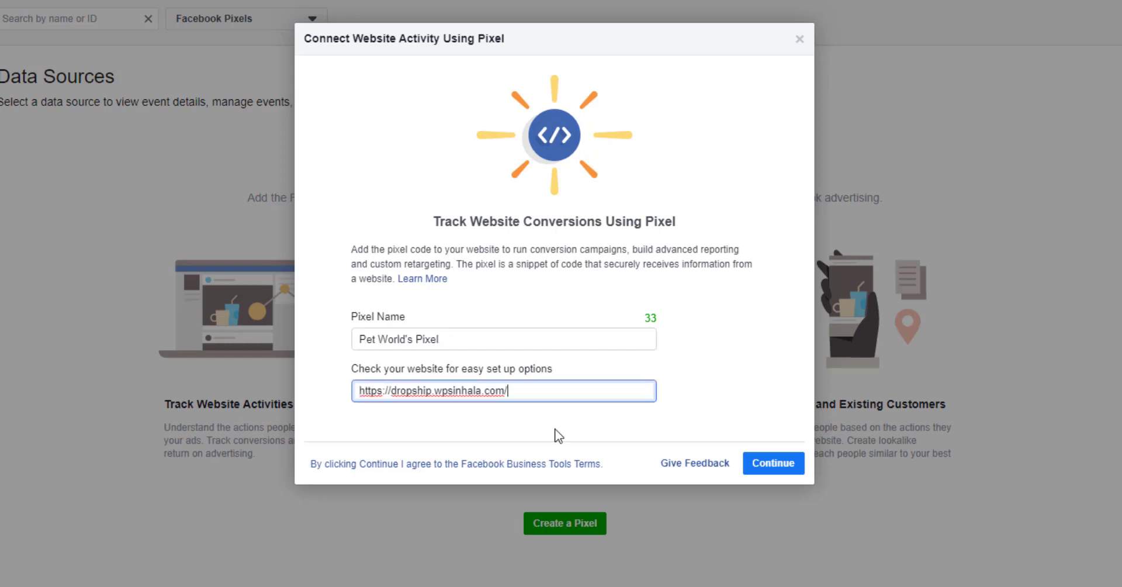
click(771, 464)
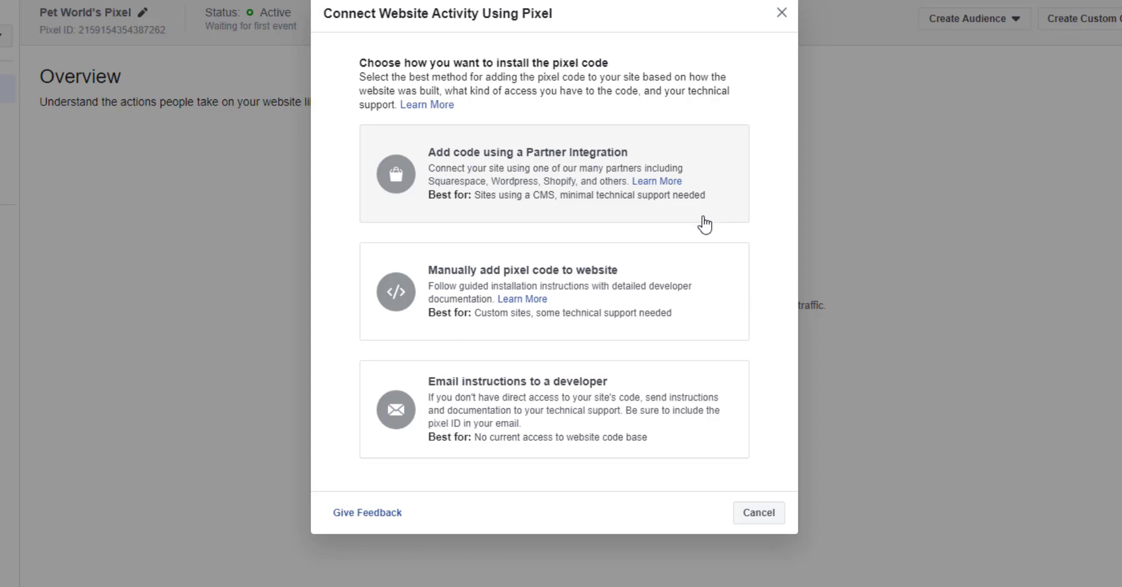
Choose partner-integration install with WordPress, keeping the default advanced matching settings
click(698, 225)
scroll(625, 222, down, 7)
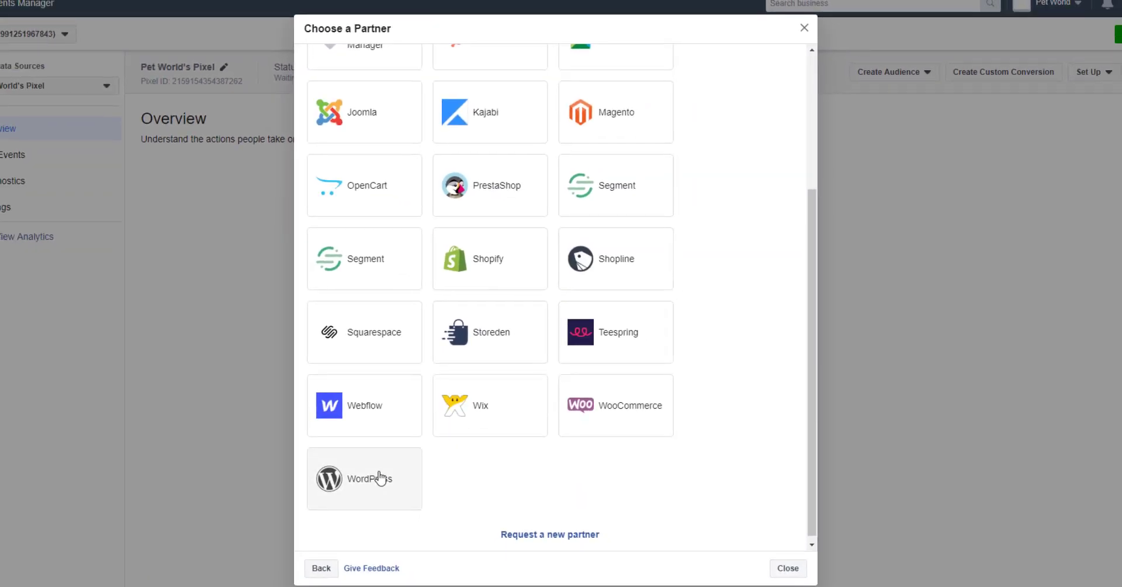
click(380, 478)
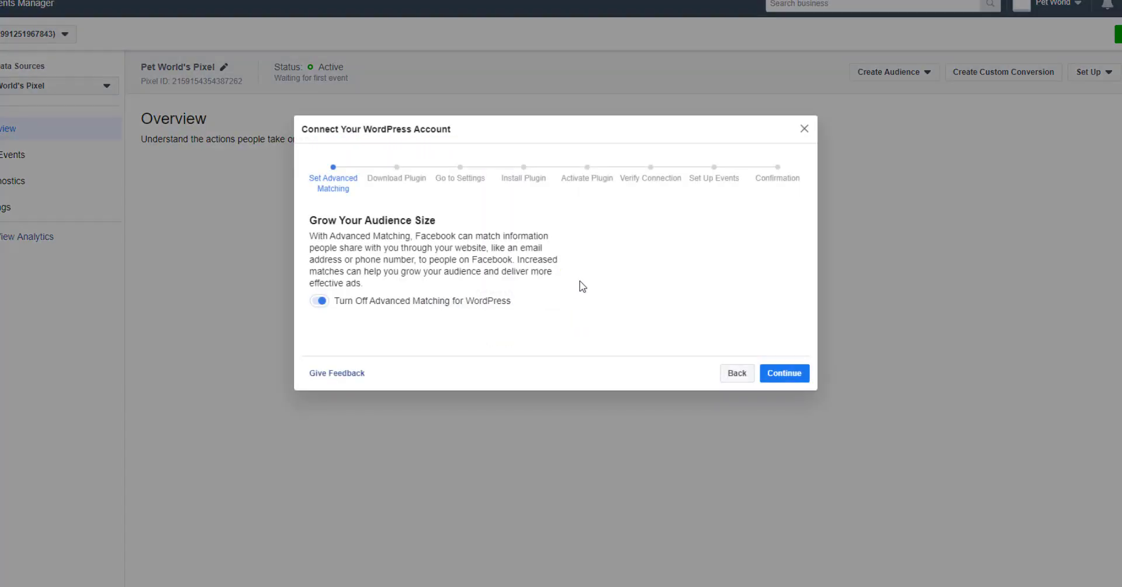
click(777, 376)
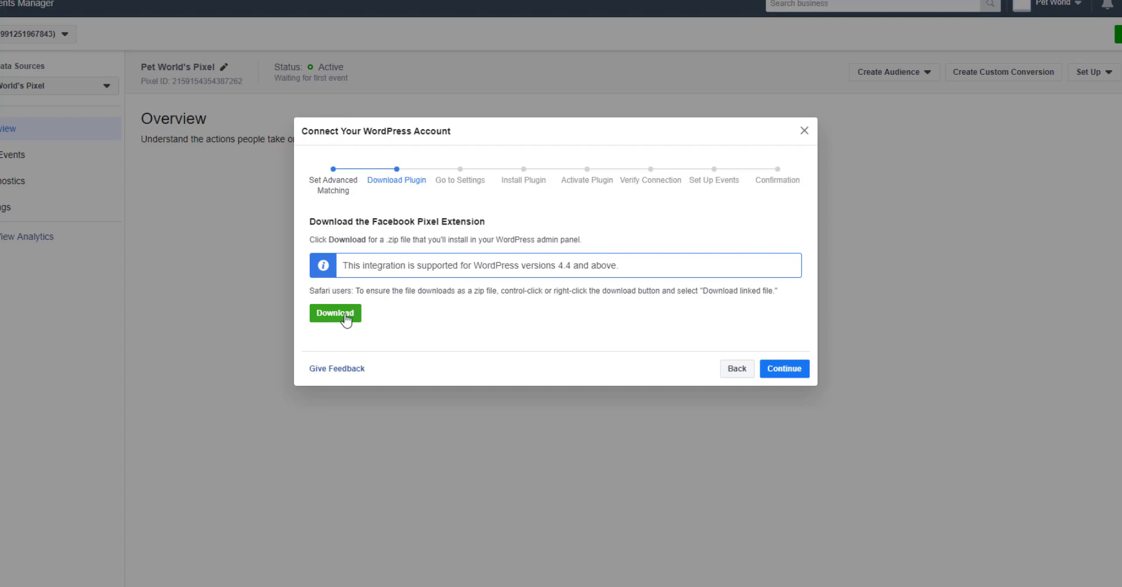
Download the Facebook Pixel plugin file, then search WordPress plugins for 'pixel'
click(347, 320)
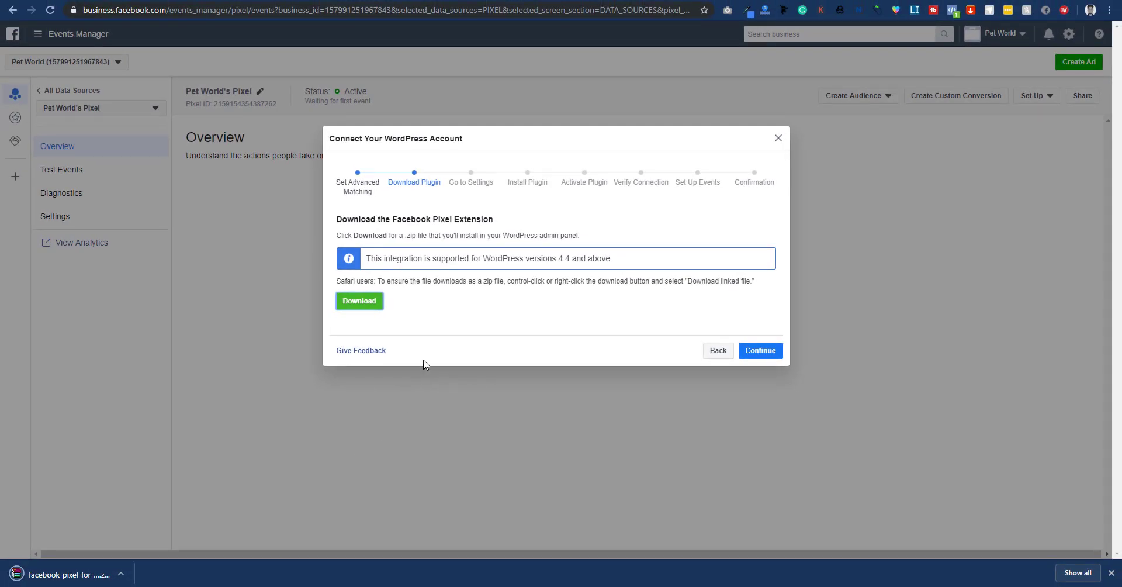
click(760, 351)
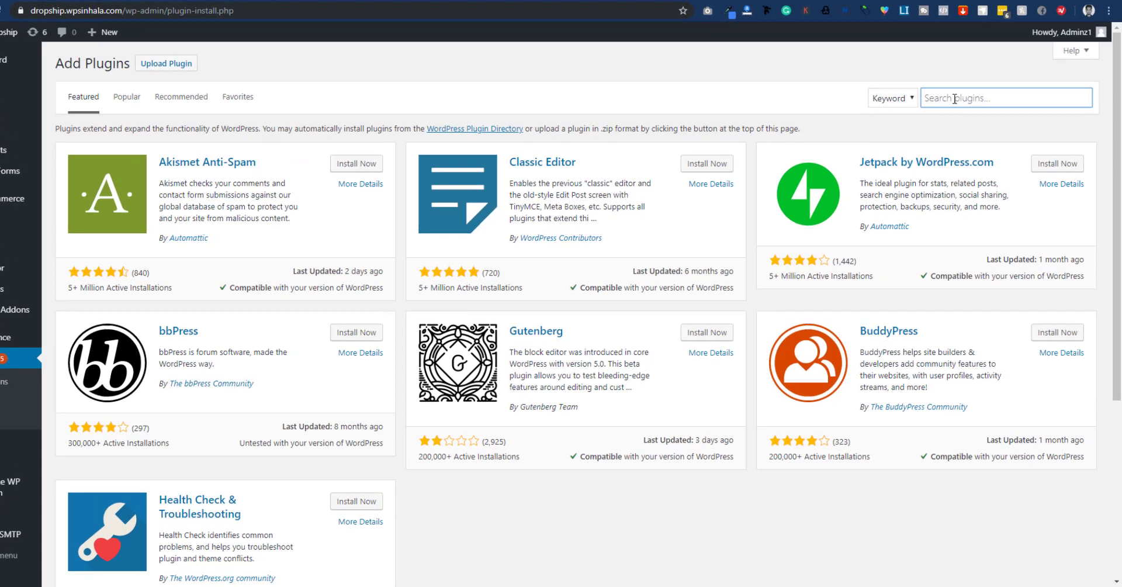
text(pixel)
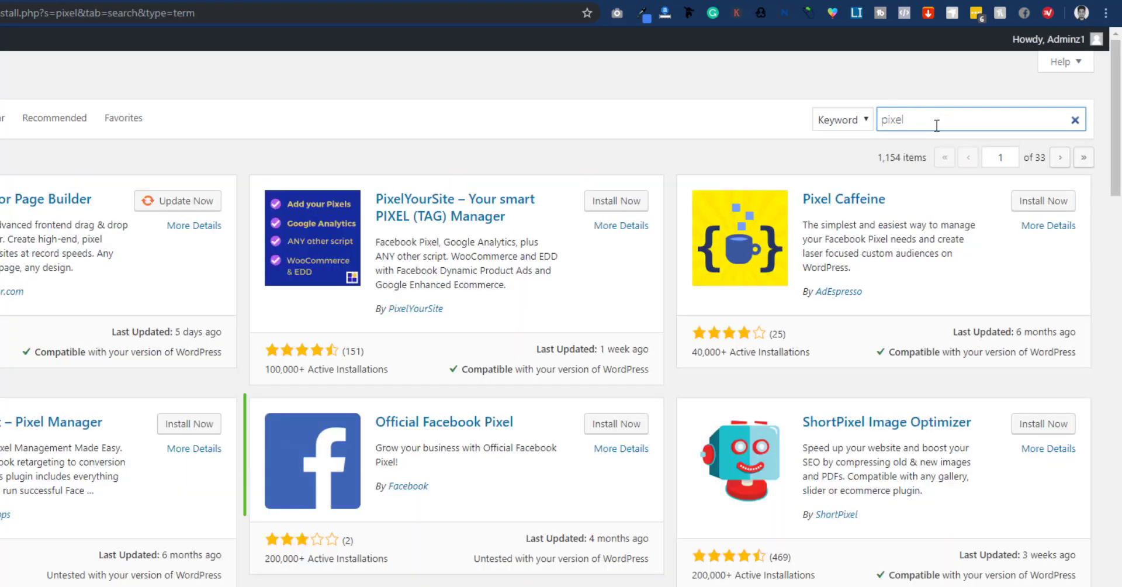
Install and activate Official Facebook Pixel, then open Settings > Facebook Pixel at the Pixel ID field
click(618, 424)
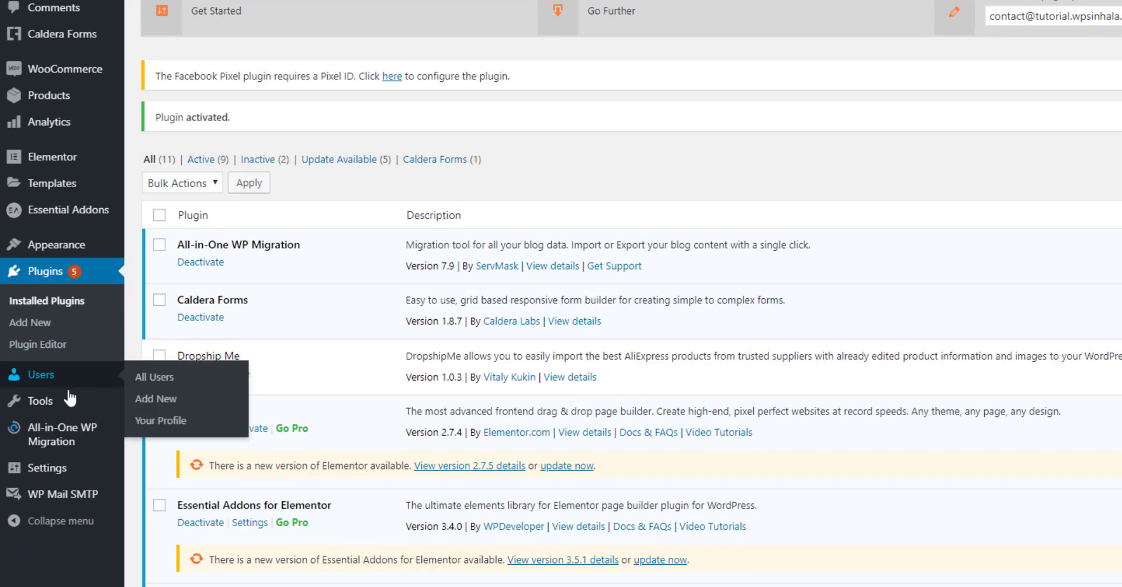
mouse_move(48, 490)
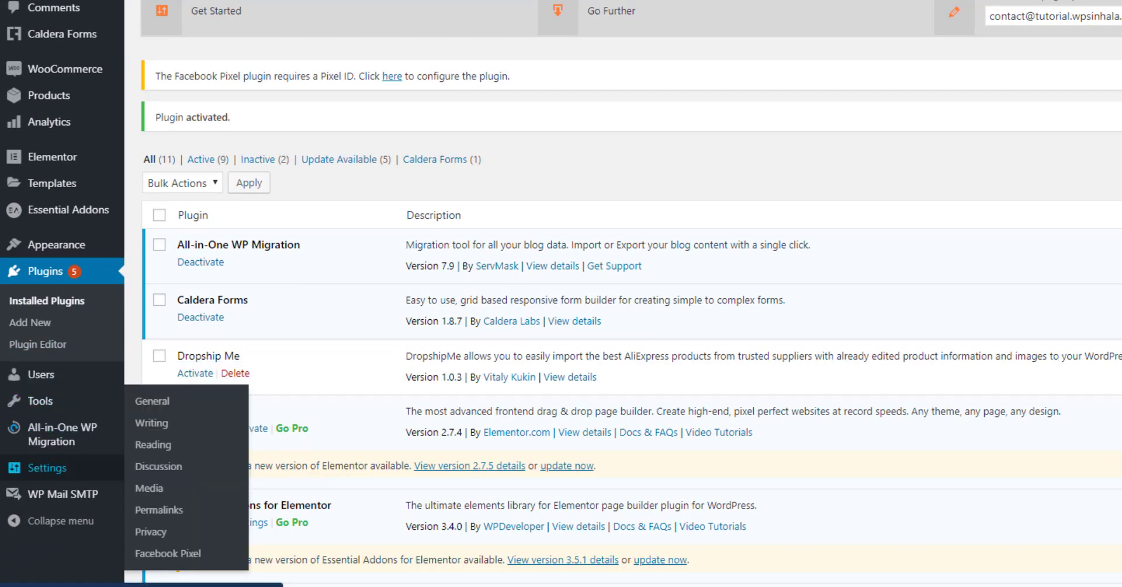
mouse_move(58, 469)
click(206, 561)
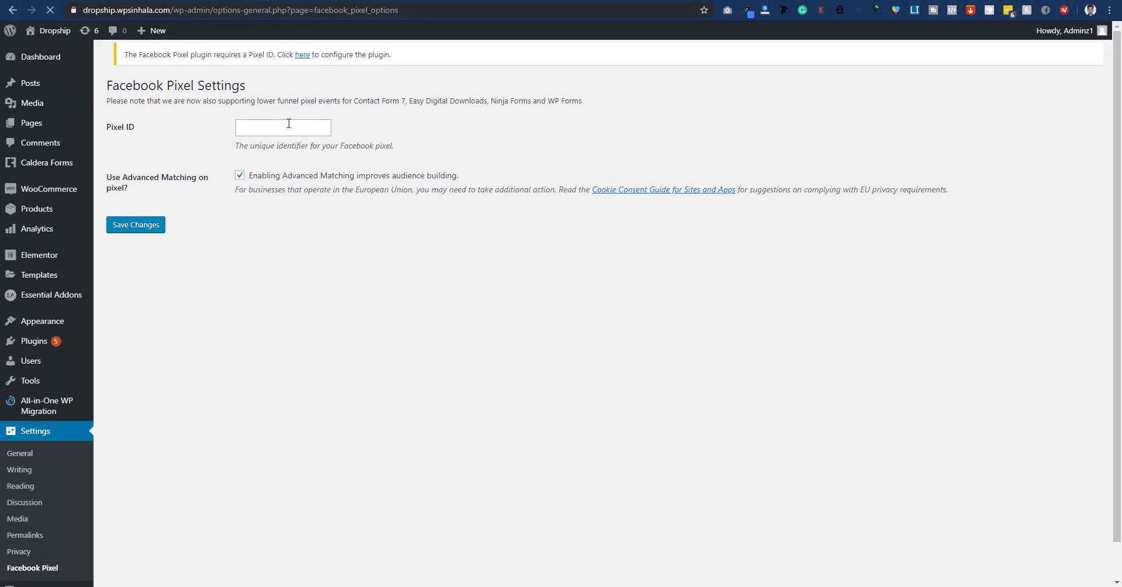
click(289, 123)
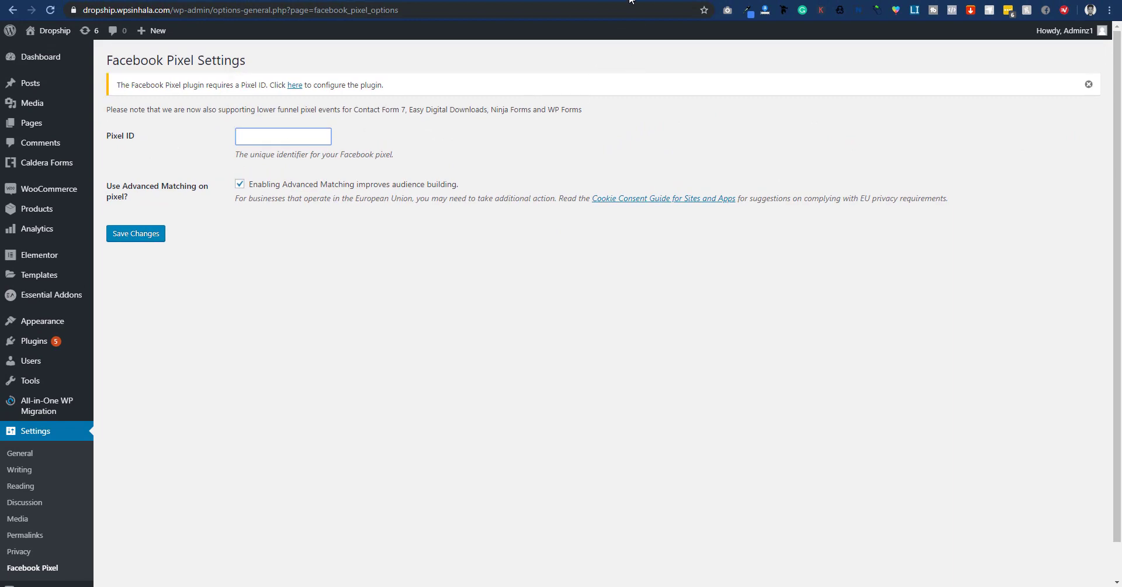
Step the Facebook wizard through Install Plugin, Activate Plugin and Verify Connection, then close it
click(467, 0)
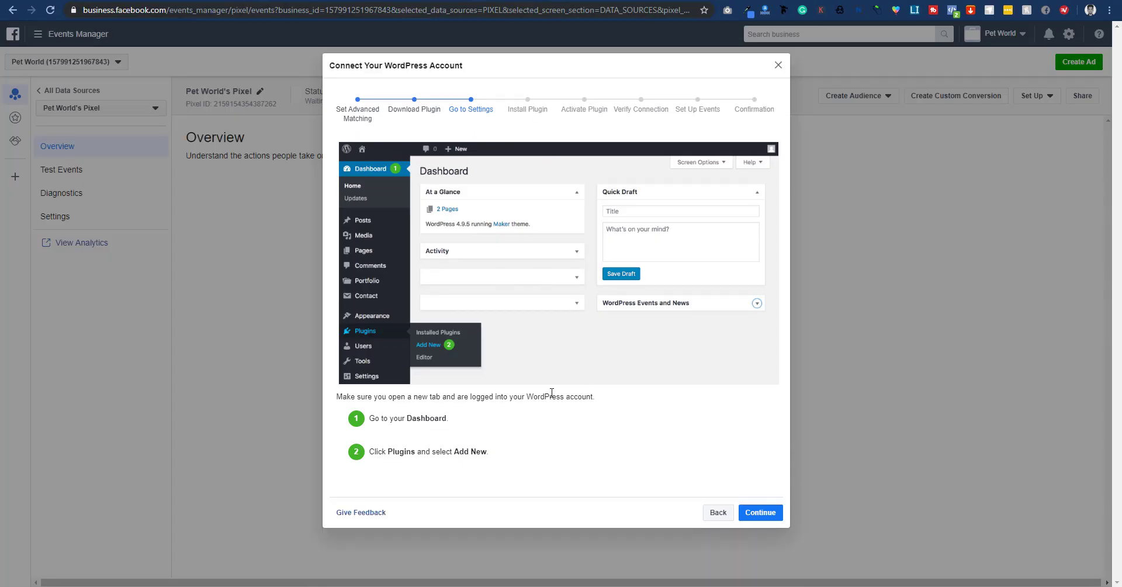
click(759, 516)
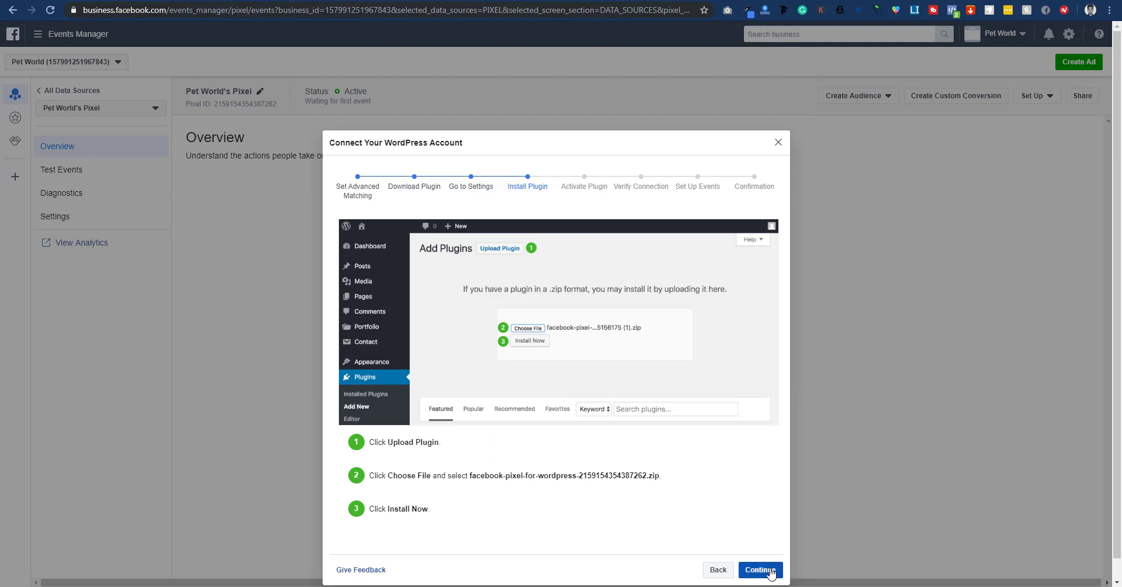
click(771, 572)
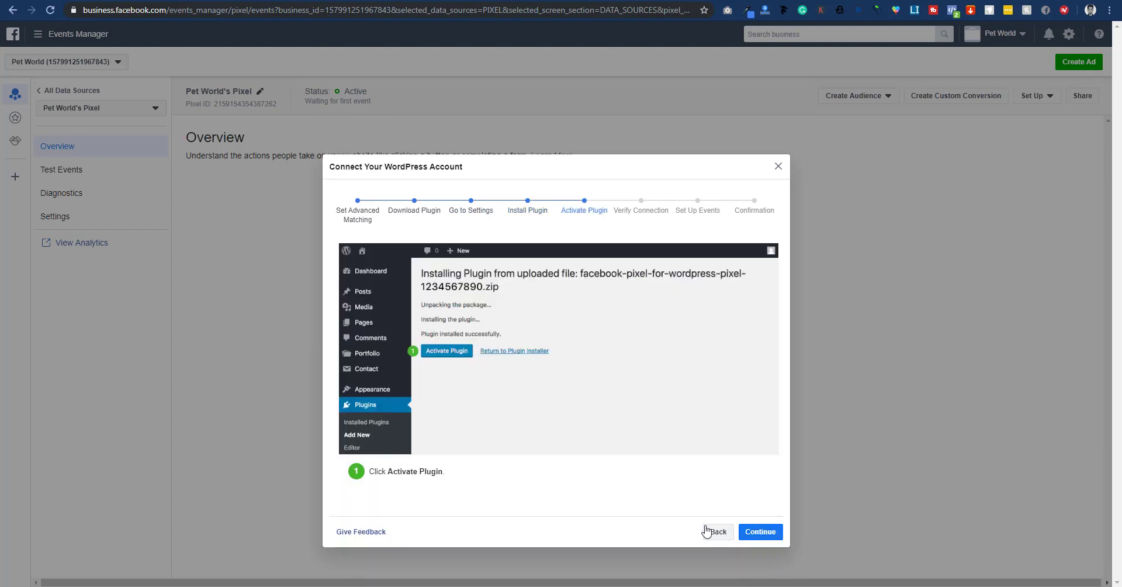
click(759, 531)
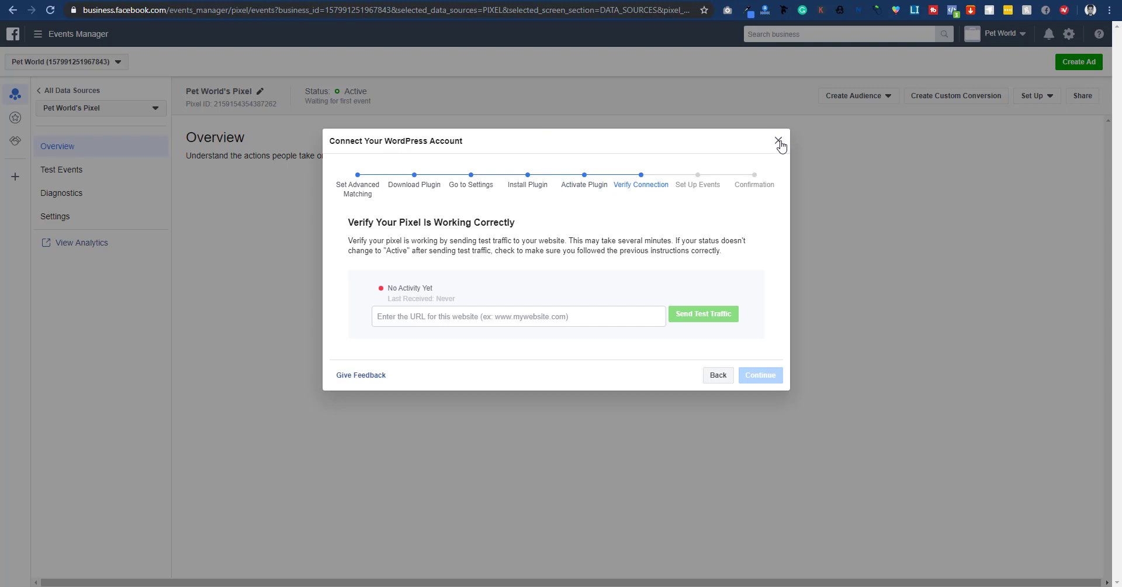
click(778, 142)
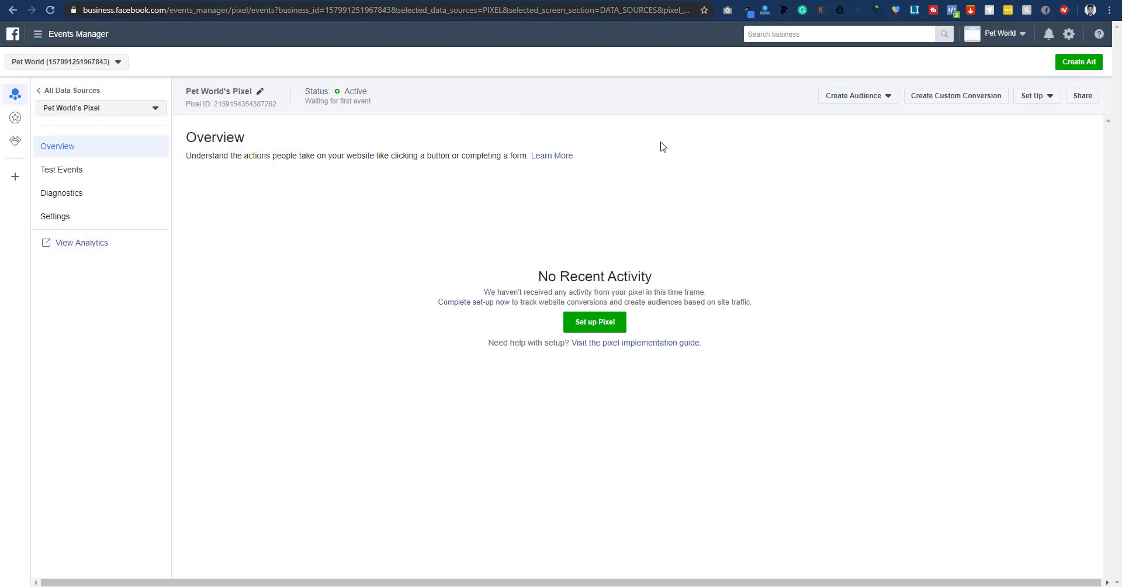
Copy the pixel ID from Events Manager into WordPress's Pixel ID field and save changes
click(261, 110)
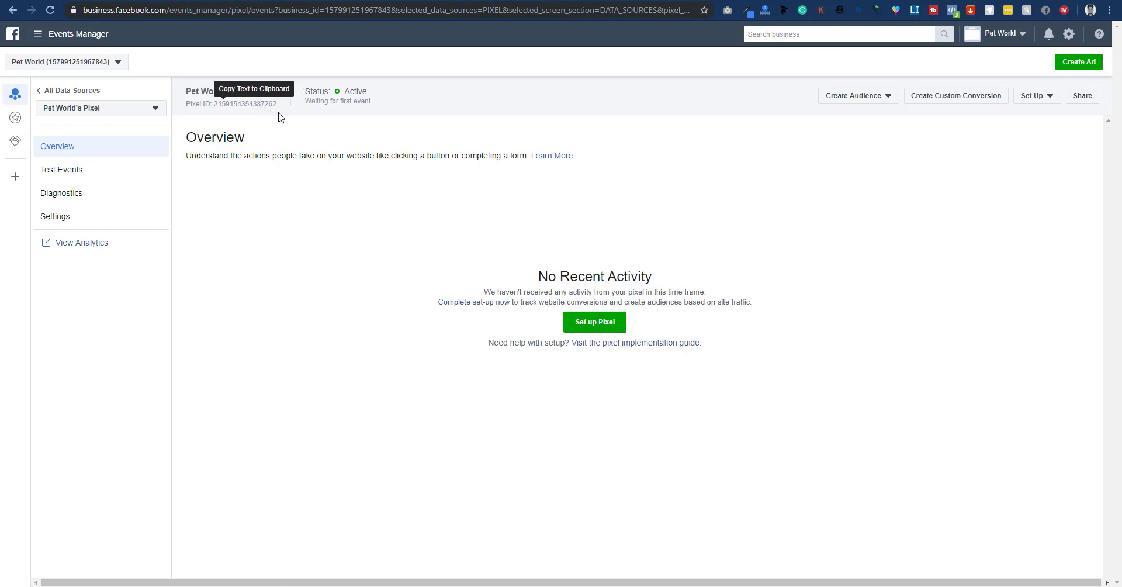
key(ctrl+Tab)
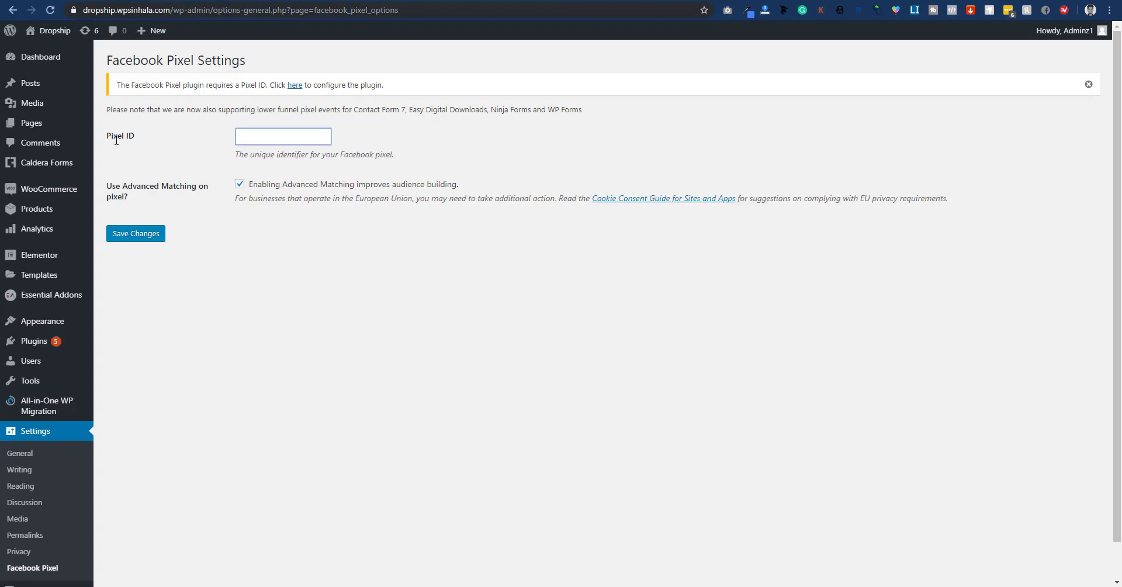
key(ctrl+v)
click(145, 234)
key(ctrl+shift+Tab)
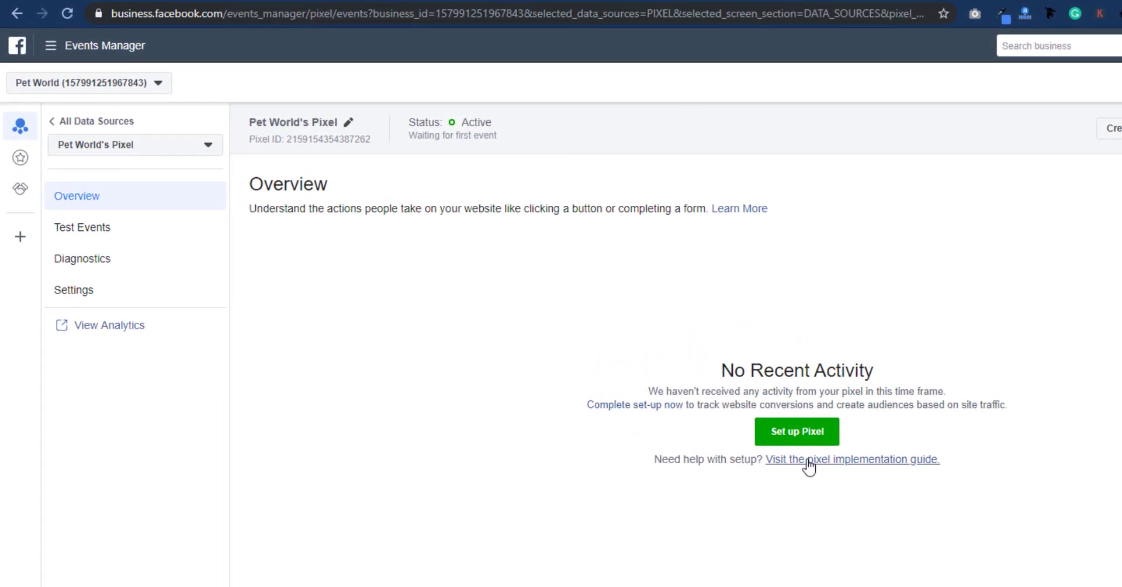
click(794, 434)
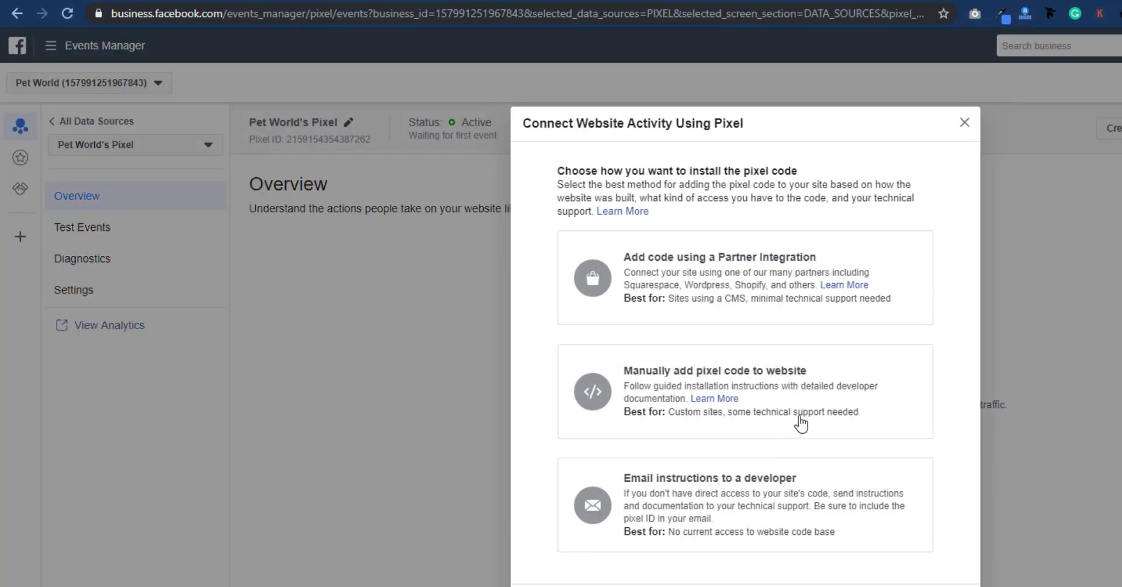
click(968, 123)
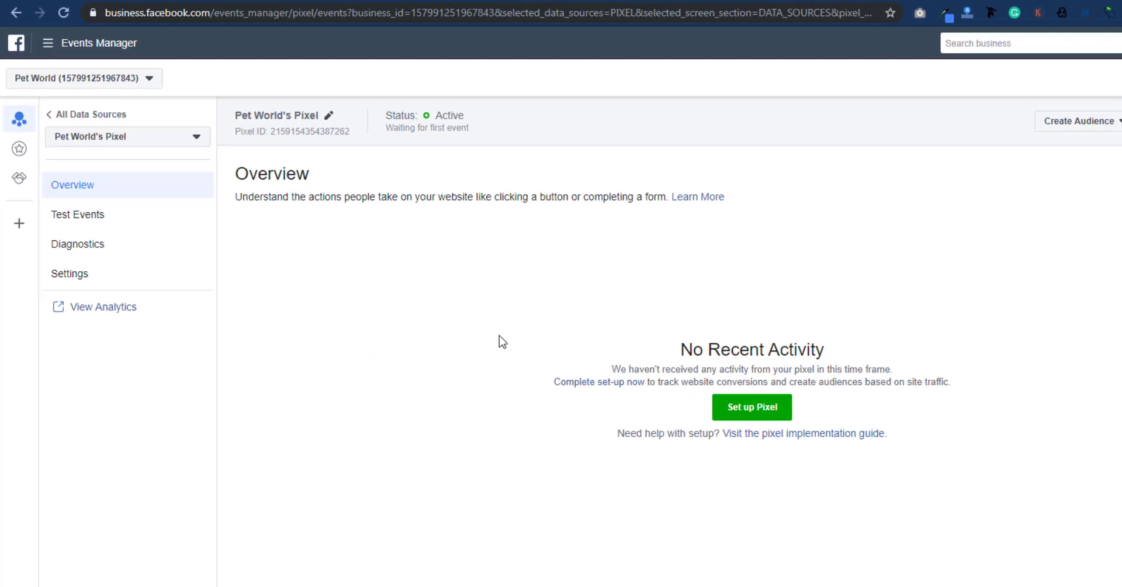
drag(350, 92, 367, 91)
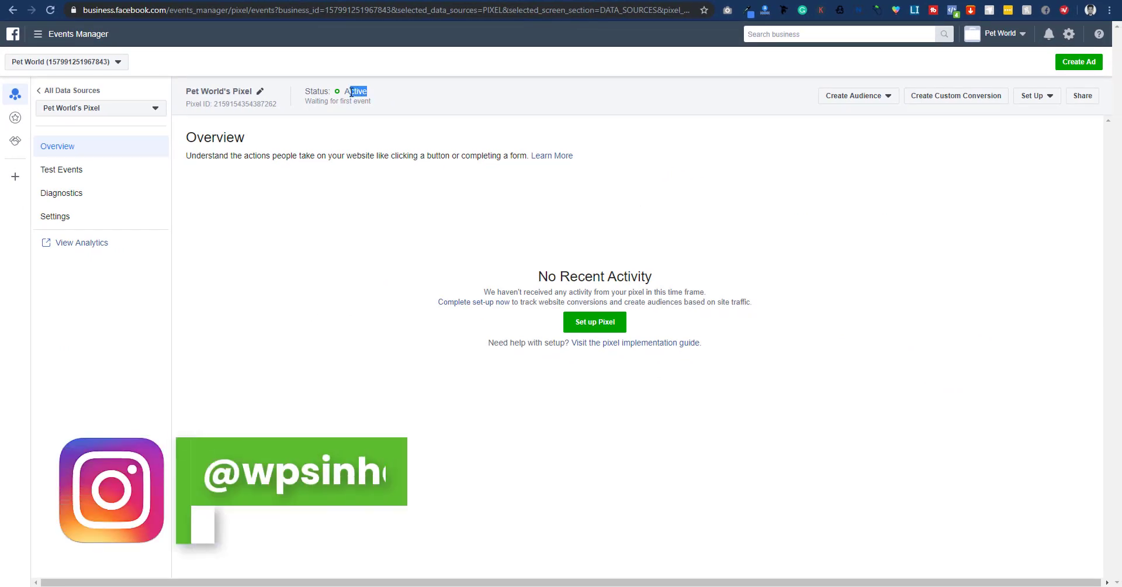
click(351, 93)
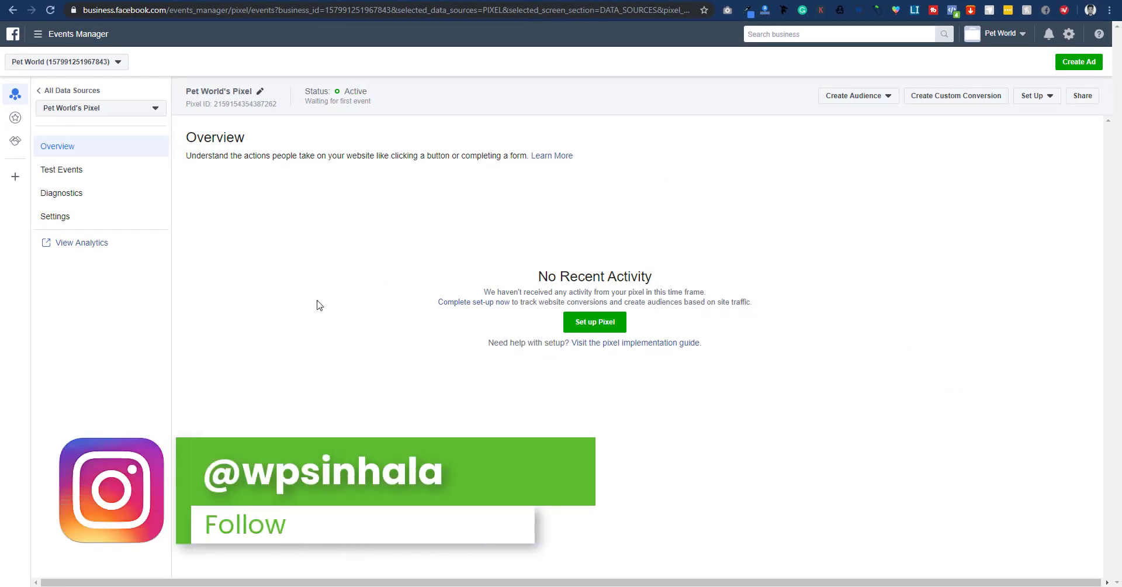